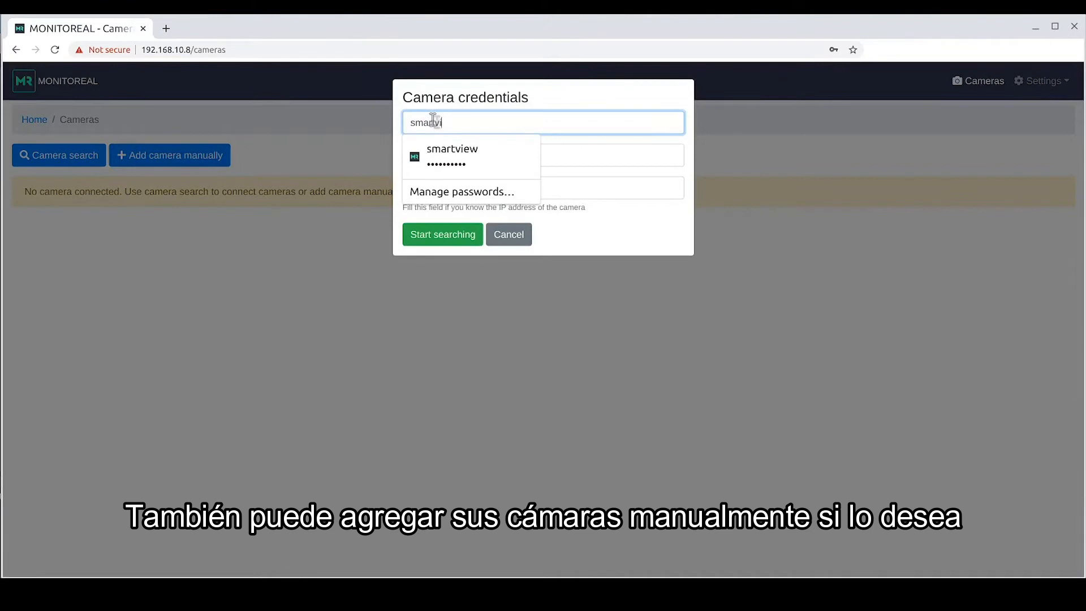
- Enter the camera account password for the smartview user and start the camera search
{"action": "key", "text": "Tab"}
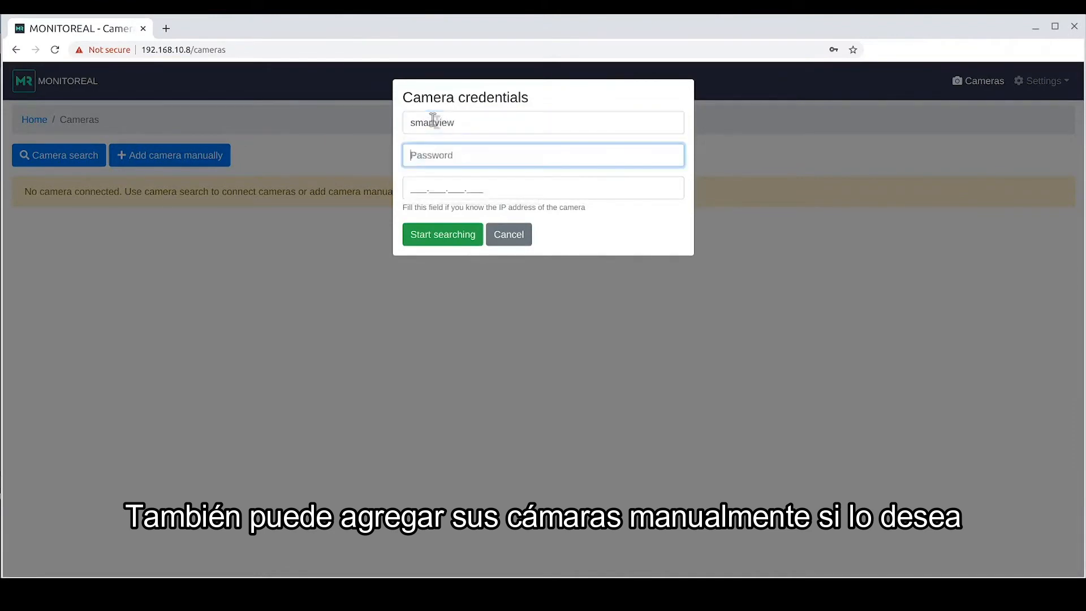
{"action": "type", "text": "•••"}
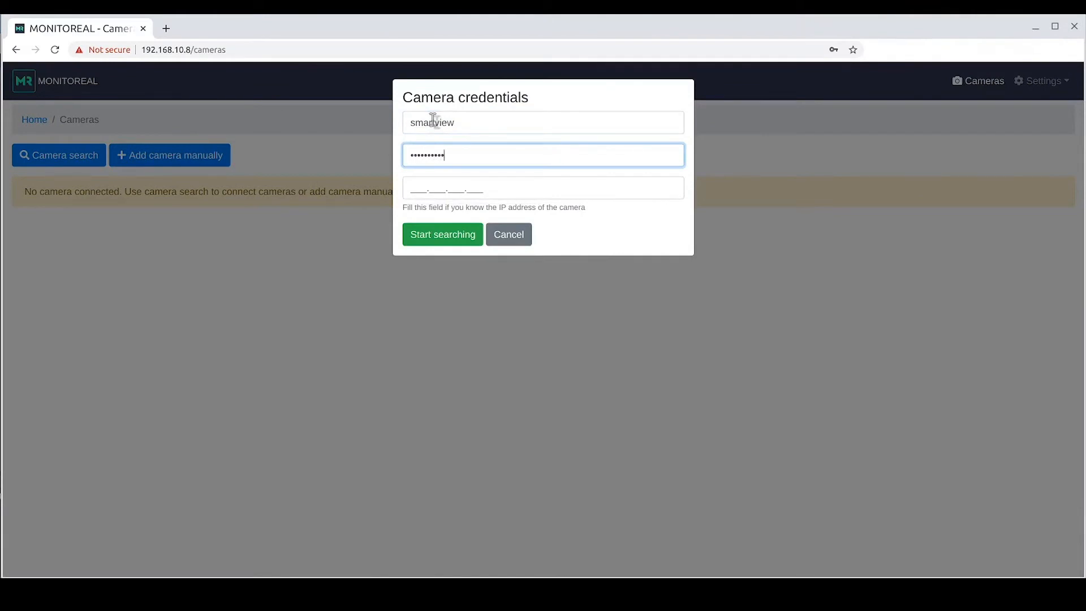
{"action": "left_click", "coordinate": [456, 247]}
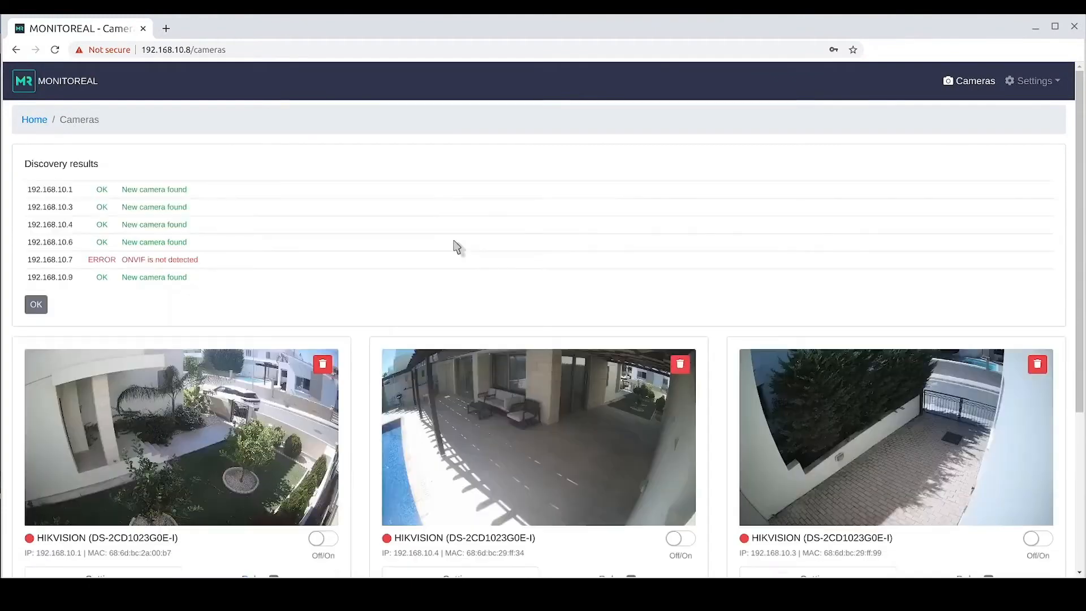
- Review the discovered cameras and dismiss the discovery results
{"action": "scroll", "coordinate": [457, 247], "scroll_direction": "down", "scroll_amount": 10}
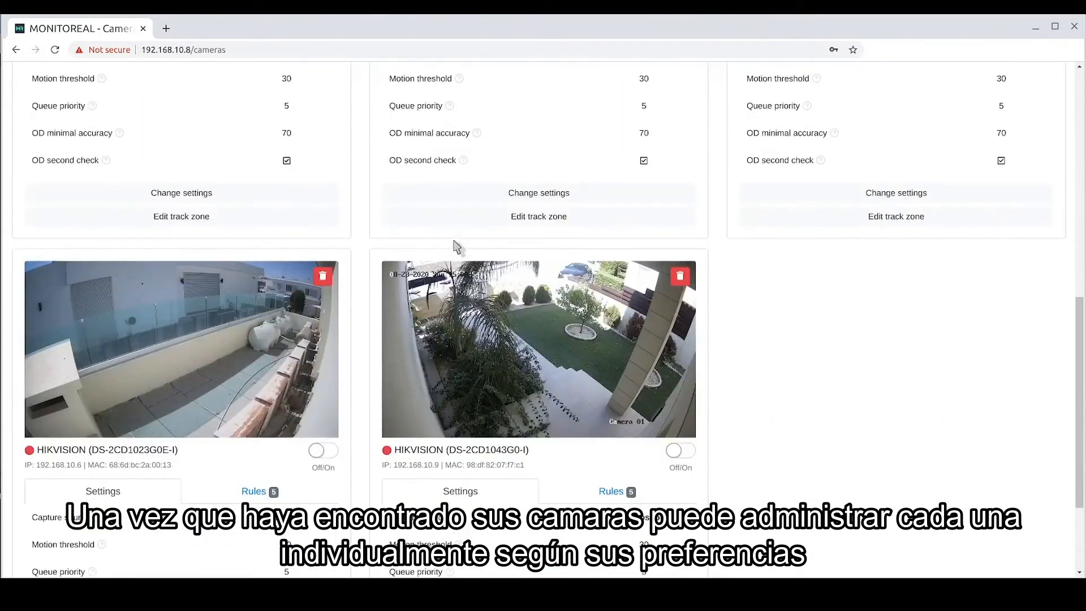
{"action": "scroll", "coordinate": [457, 248], "scroll_direction": "up", "scroll_amount": 9}
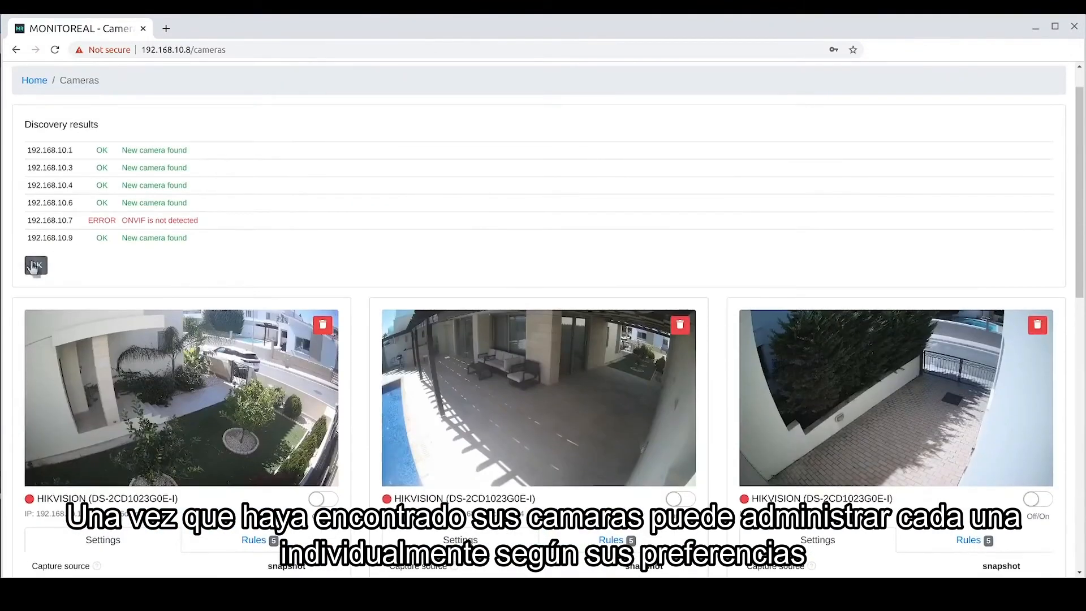
{"action": "left_click", "coordinate": [35, 266]}
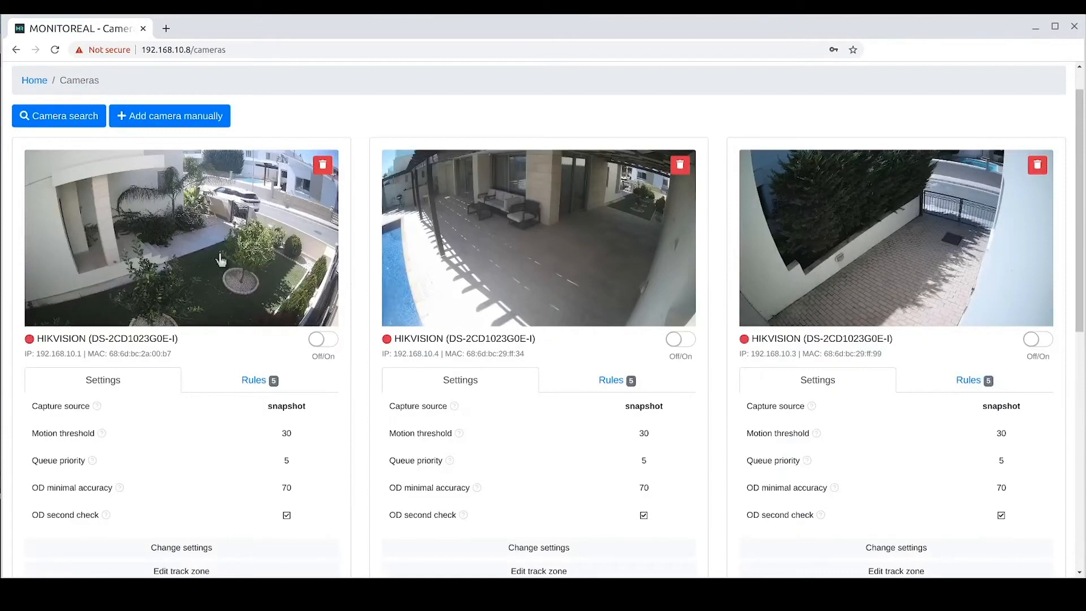
- Switch on all five discovered HIKVISION cameras to link them to the monitoring device
{"action": "left_click", "coordinate": [330, 342]}
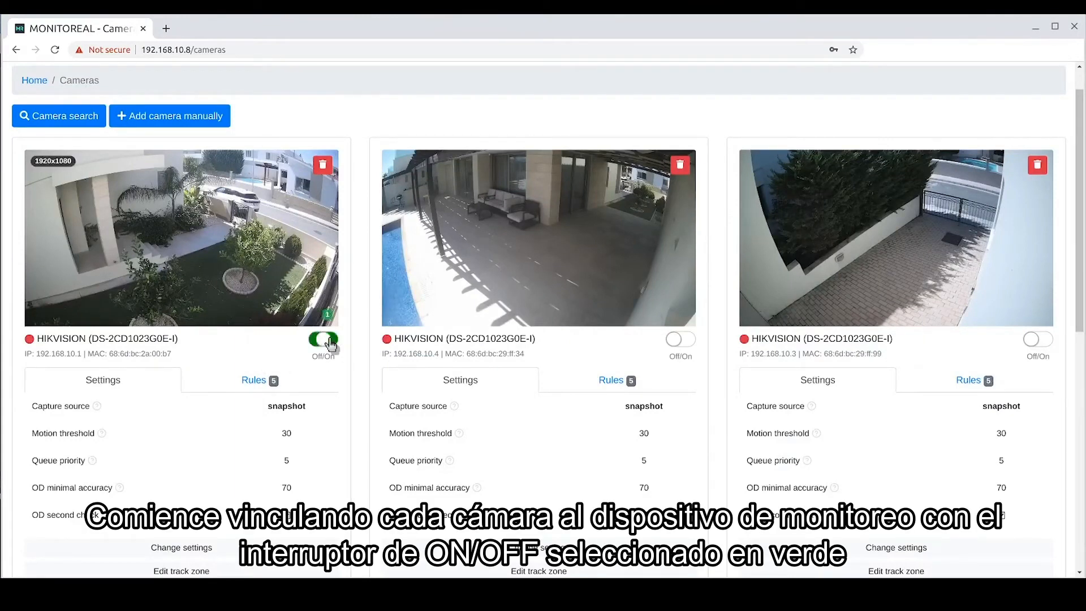
{"action": "left_click", "coordinate": [683, 340]}
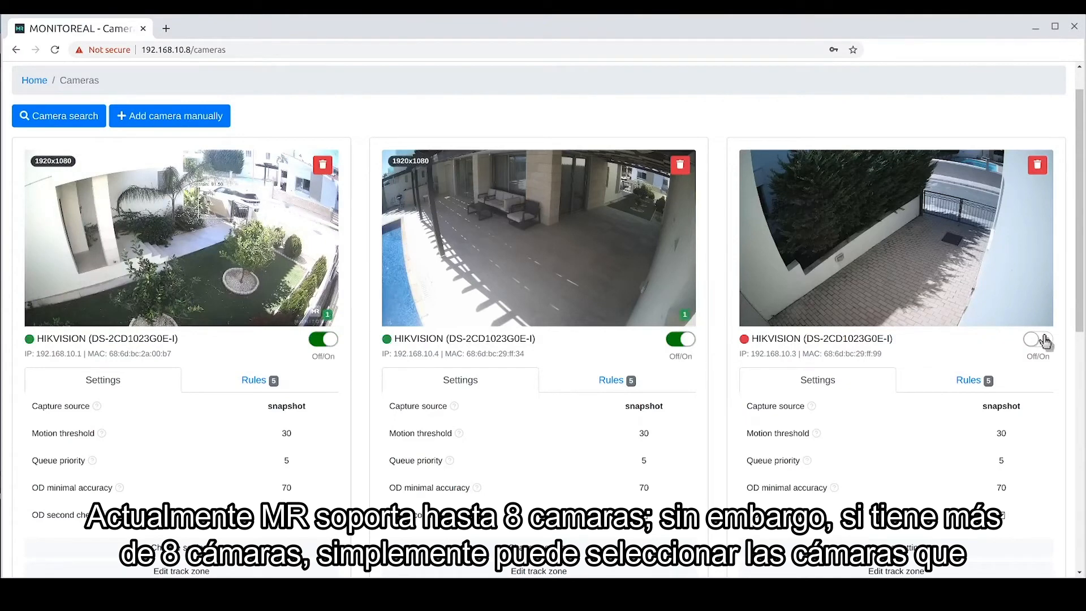
{"action": "left_click", "coordinate": [1045, 340]}
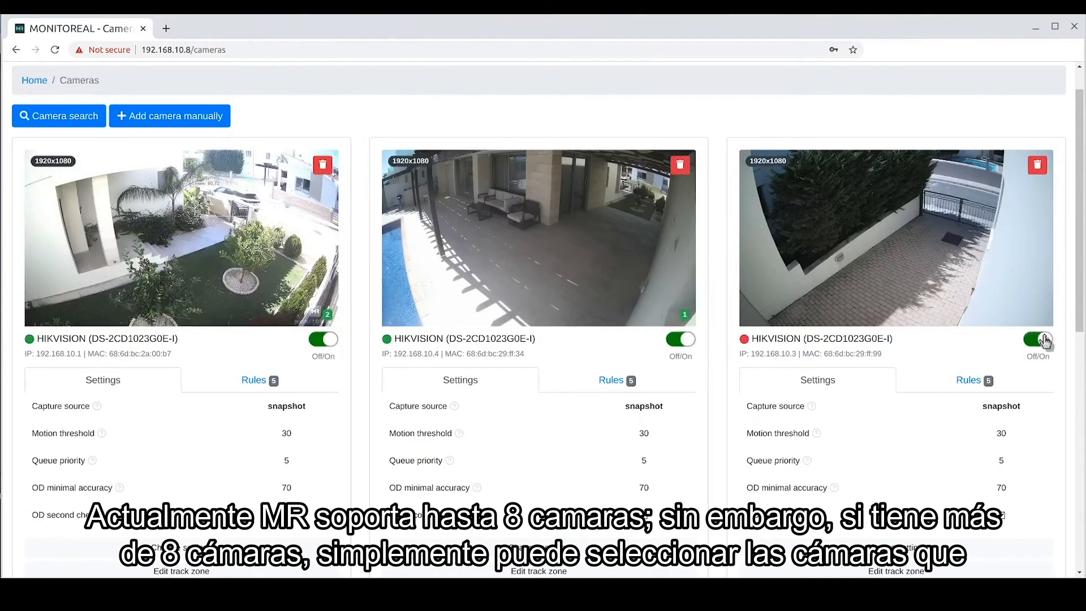
{"action": "scroll", "coordinate": [714, 378], "scroll_direction": "down", "scroll_amount": 3}
{"action": "scroll", "coordinate": [714, 378], "scroll_direction": "down", "scroll_amount": 5}
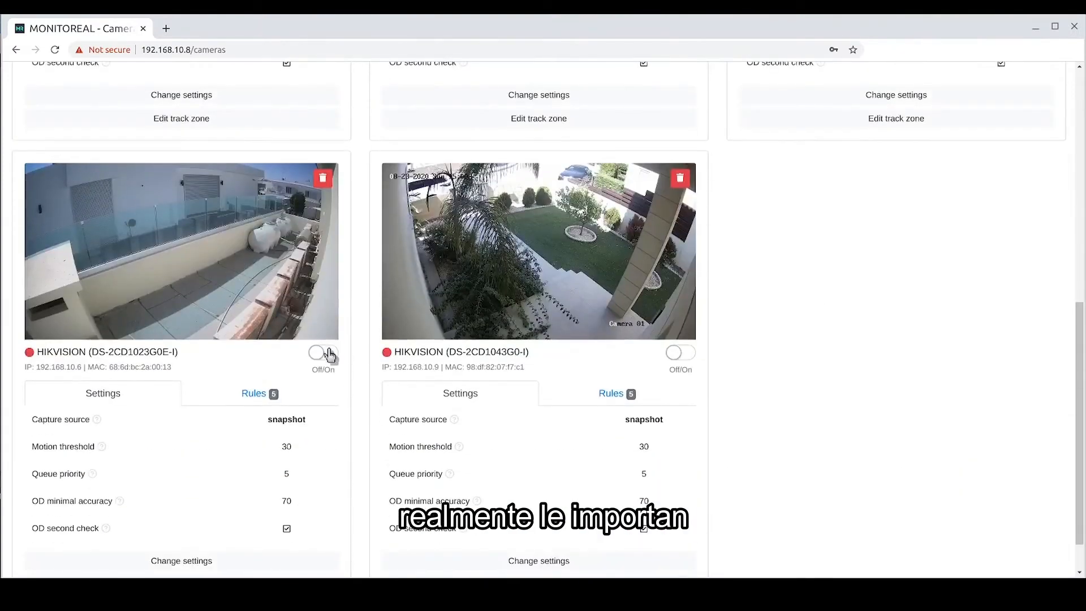
{"action": "left_click", "coordinate": [331, 355]}
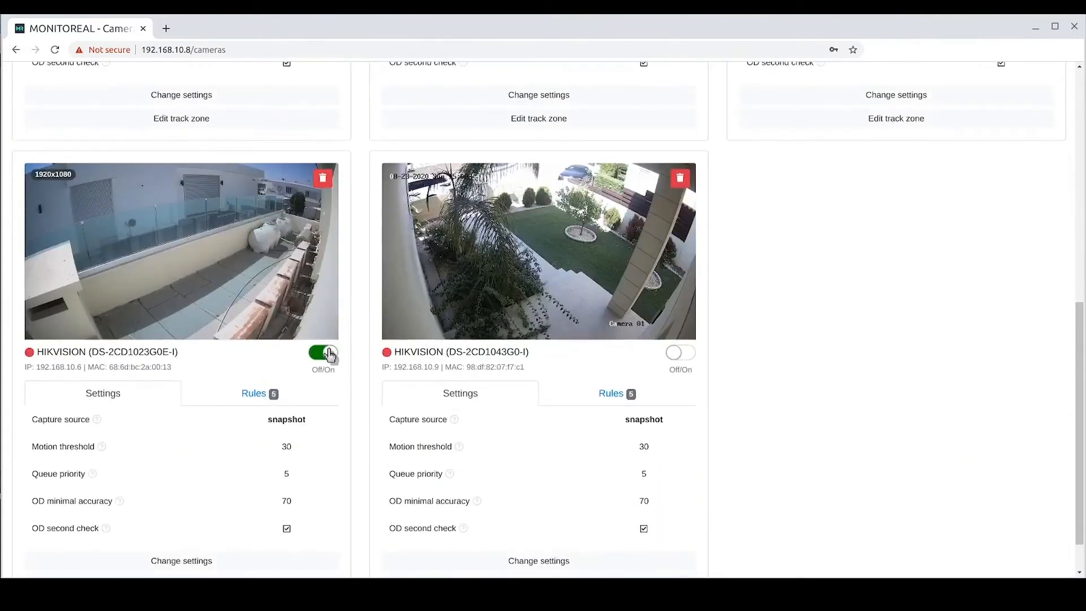
{"action": "left_click", "coordinate": [689, 357]}
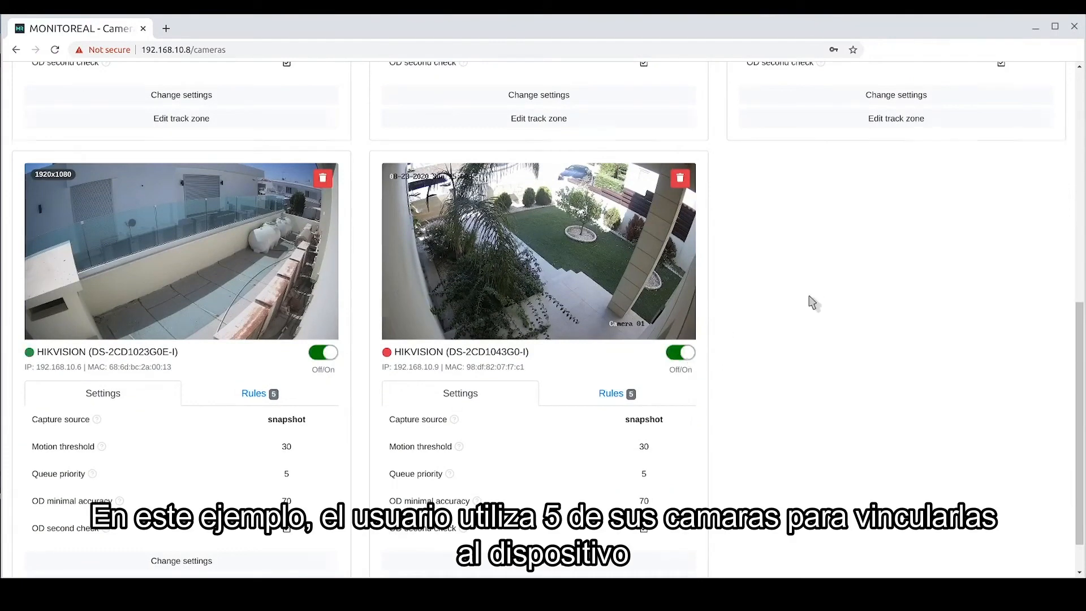
- Rename the camera at 192.168.10.3 to Garage in its camera settings and save
{"action": "scroll", "coordinate": [813, 303], "scroll_direction": "up", "scroll_amount": 5}
{"action": "scroll", "coordinate": [813, 303], "scroll_direction": "up", "scroll_amount": 1}
{"action": "scroll", "coordinate": [729, 348], "scroll_direction": "up", "scroll_amount": 1}
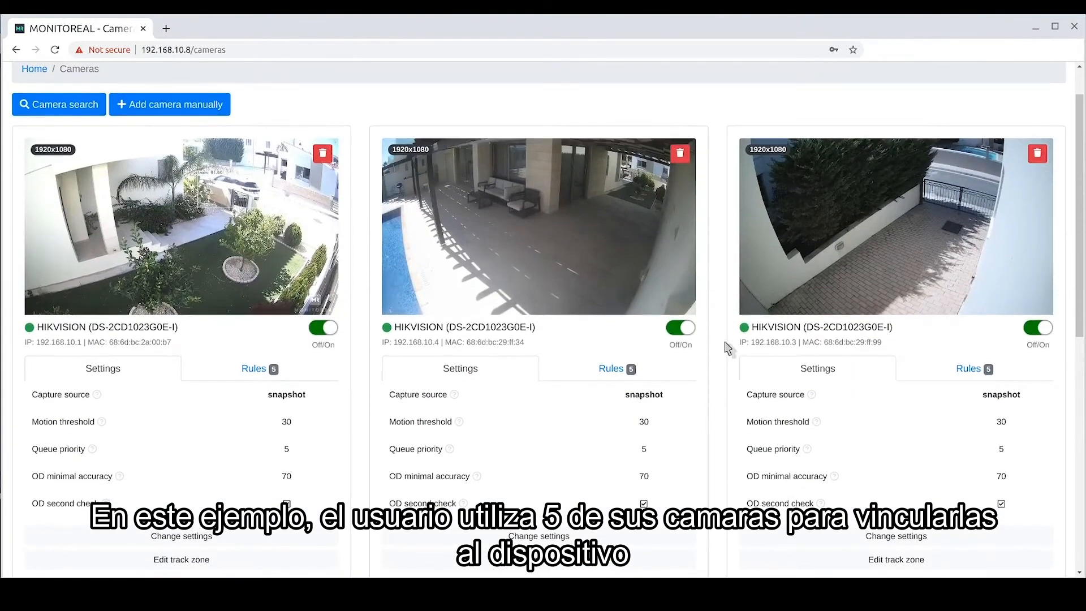
{"action": "left_click", "coordinate": [904, 542]}
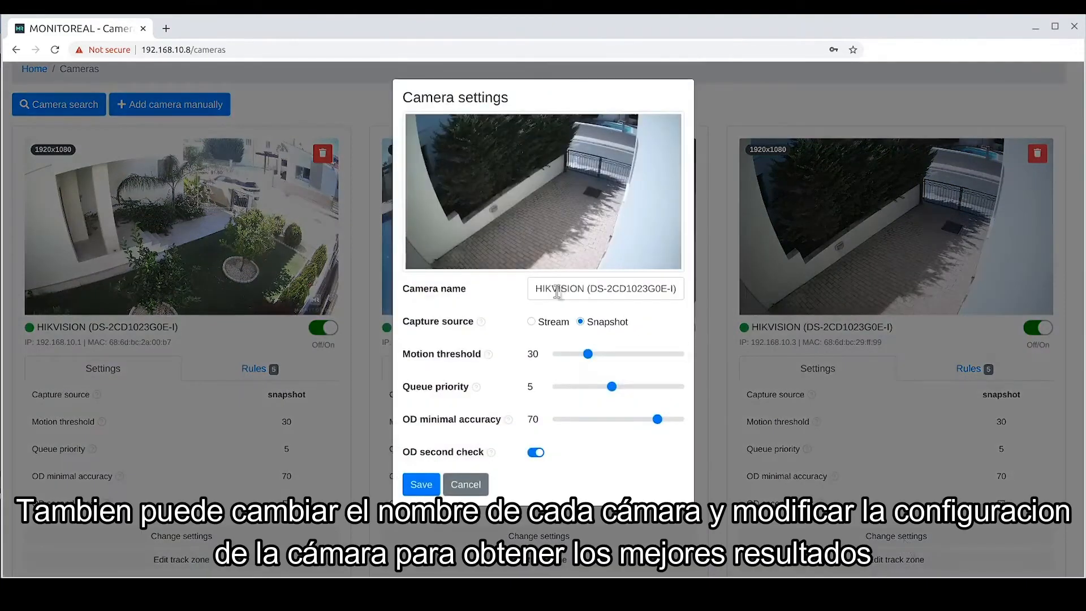
{"action": "left_click", "coordinate": [535, 289]}
{"action": "triple_click", "coordinate": [599, 301]}
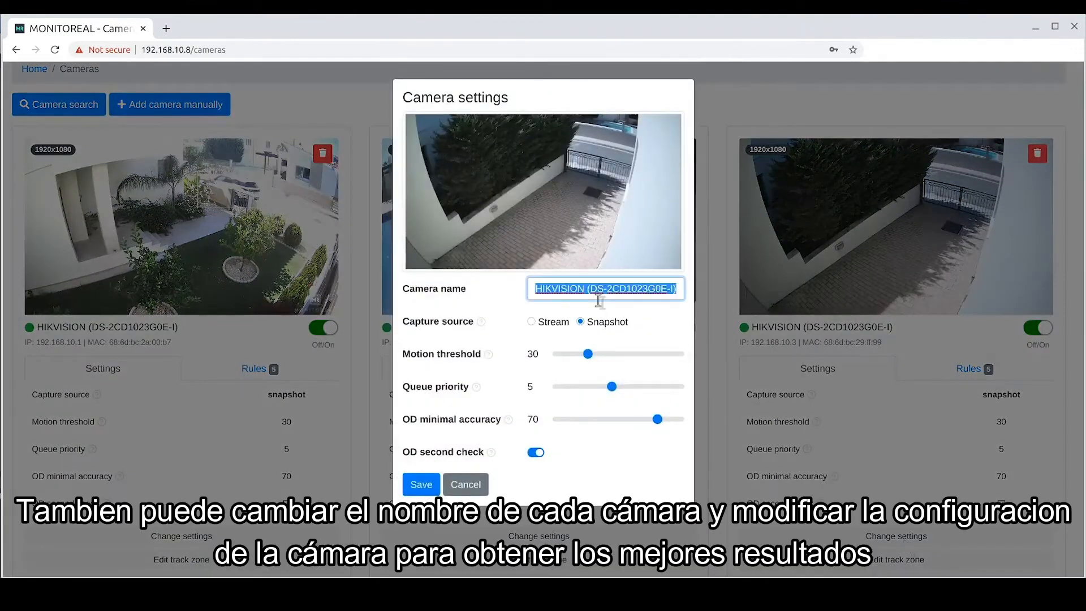
{"action": "key", "text": "BackSpace"}
{"action": "type", "text": "Garage"}
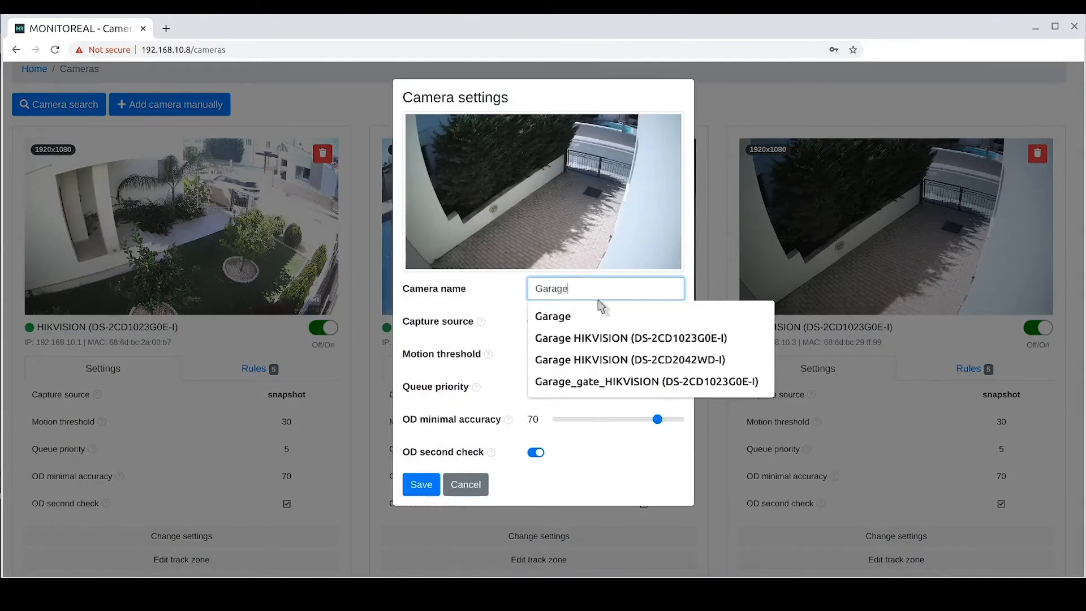
{"action": "left_click", "coordinate": [609, 468]}
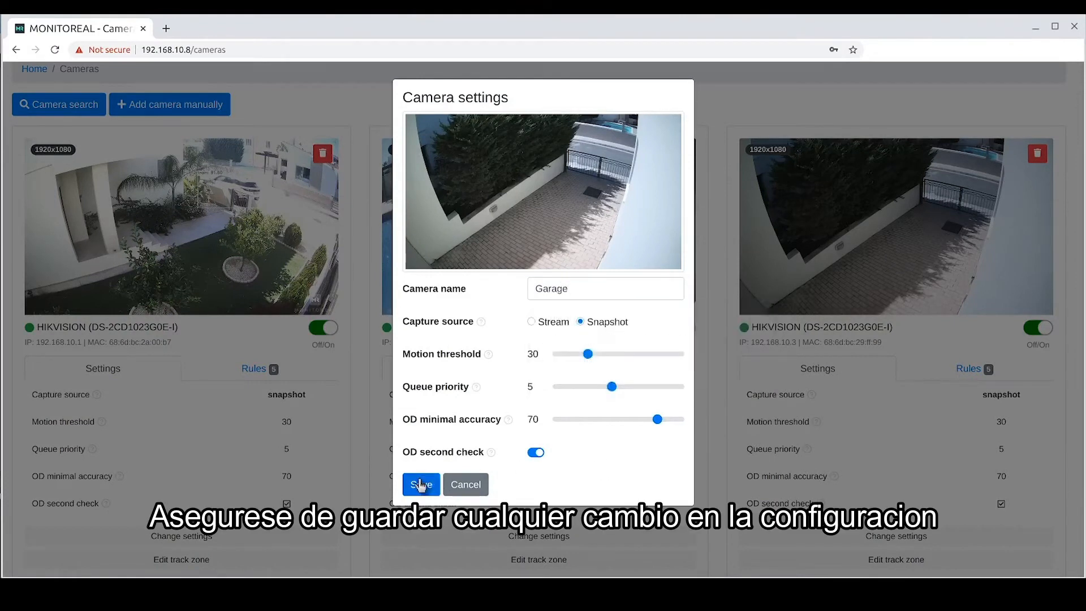
{"action": "left_click", "coordinate": [420, 486]}
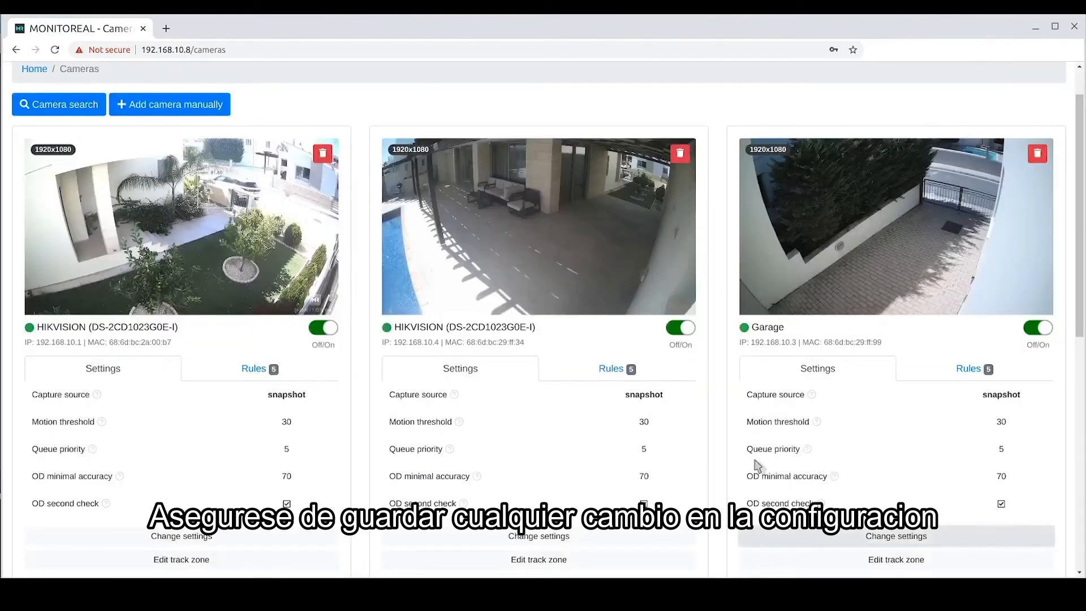
- Open the track zone editor for the Garage camera and add a new zone
{"action": "scroll", "coordinate": [911, 428], "scroll_direction": "down", "scroll_amount": 1}
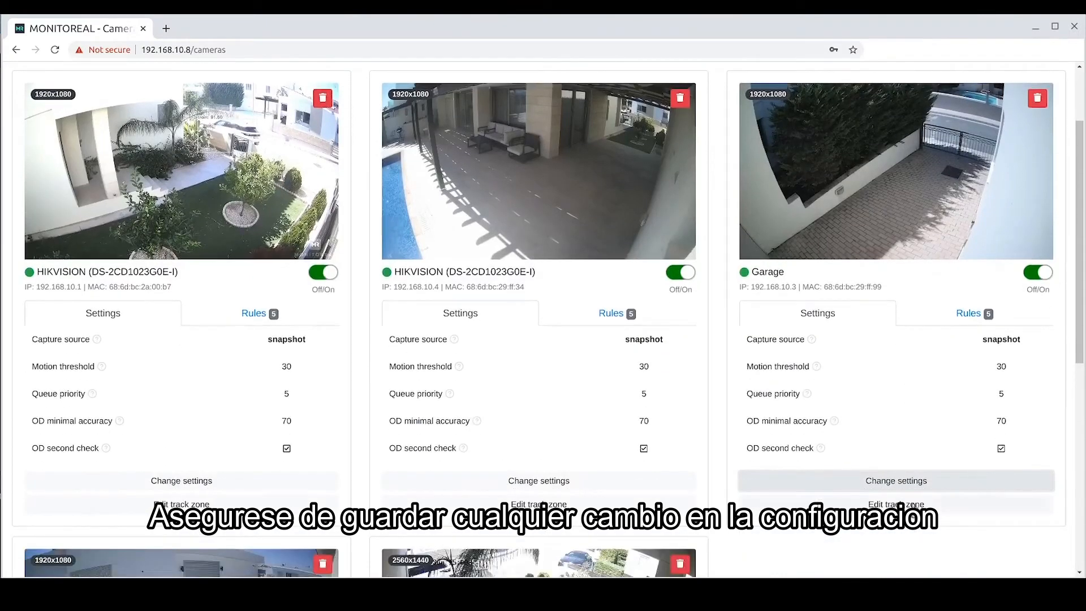
{"action": "left_click", "coordinate": [901, 512]}
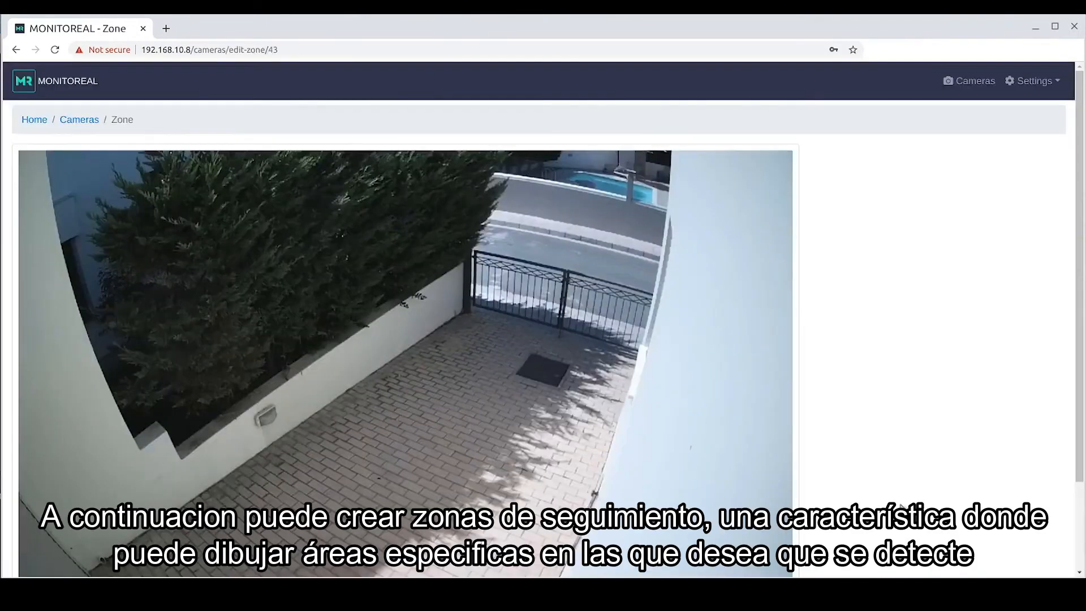
{"action": "scroll", "coordinate": [645, 419], "scroll_direction": "down", "scroll_amount": 2}
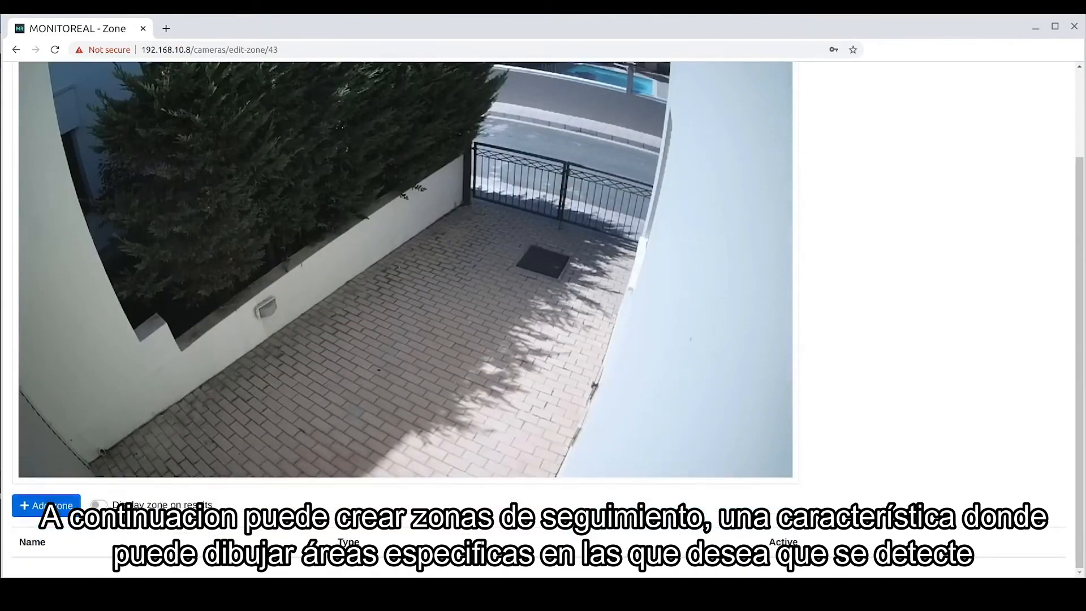
{"action": "left_click", "coordinate": [46, 506]}
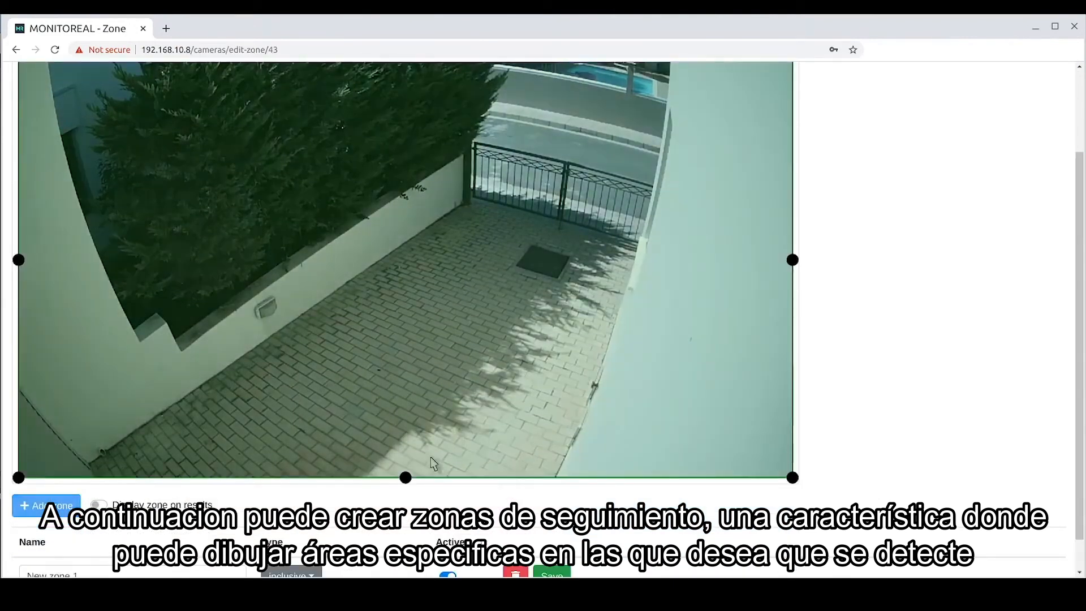
- Set the new zone's type to exclusive, name it Garage Street and save it
{"action": "scroll", "coordinate": [861, 351], "scroll_direction": "down", "scroll_amount": 1}
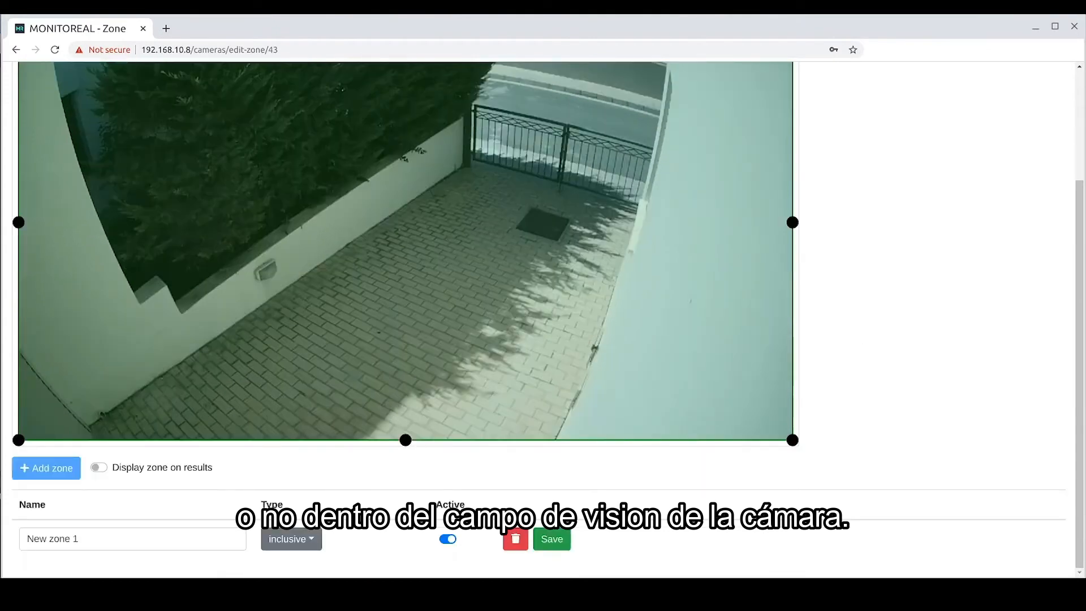
{"action": "left_click", "coordinate": [311, 544]}
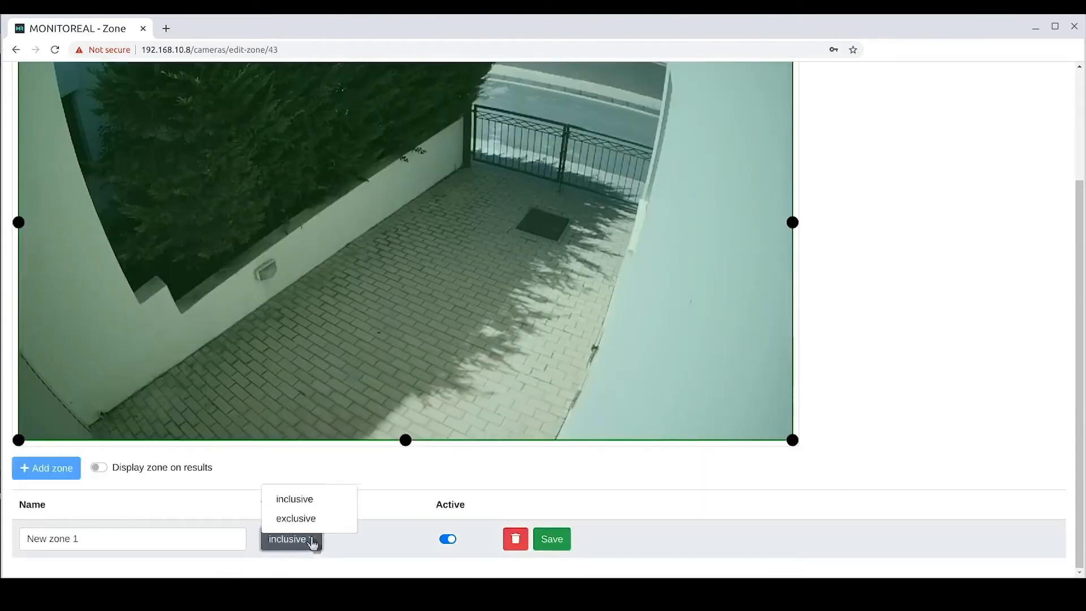
{"action": "left_click", "coordinate": [294, 516]}
{"action": "left_click", "coordinate": [121, 536]}
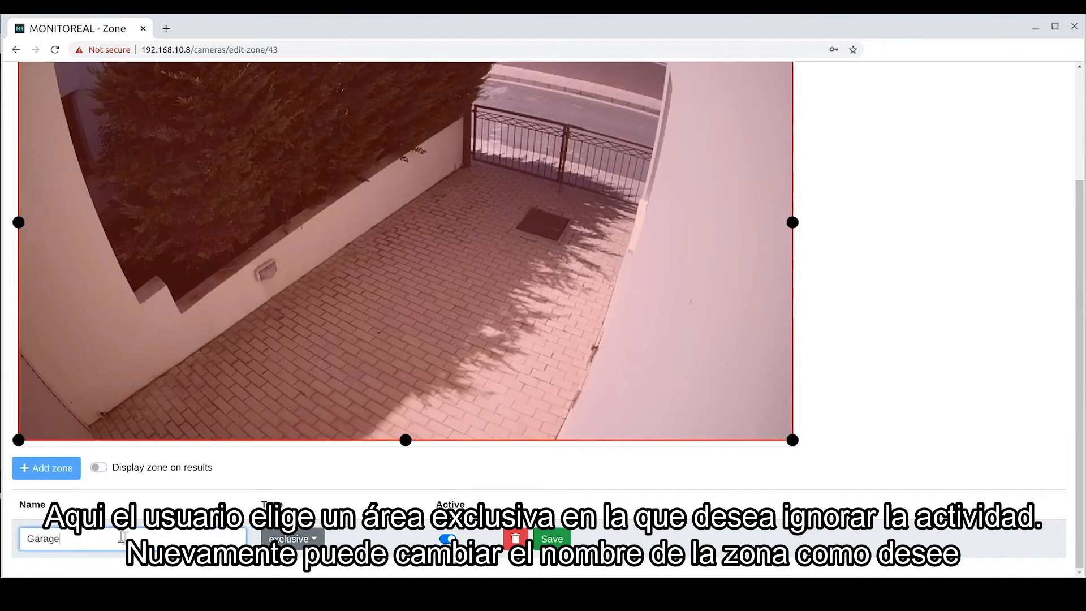
{"action": "type", "text": "Garage"}
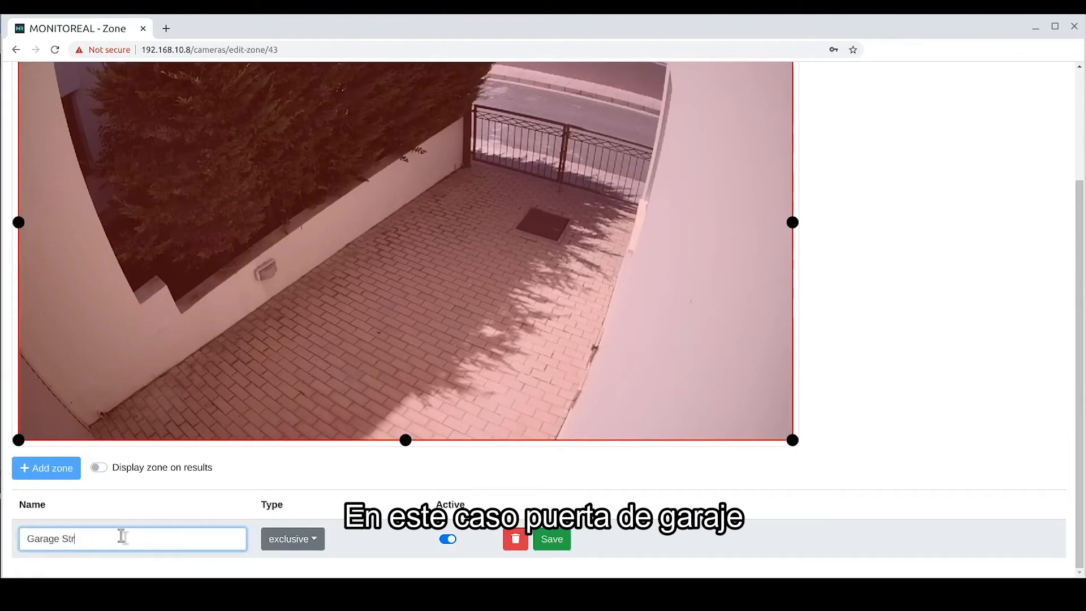
{"action": "left_click", "coordinate": [559, 539]}
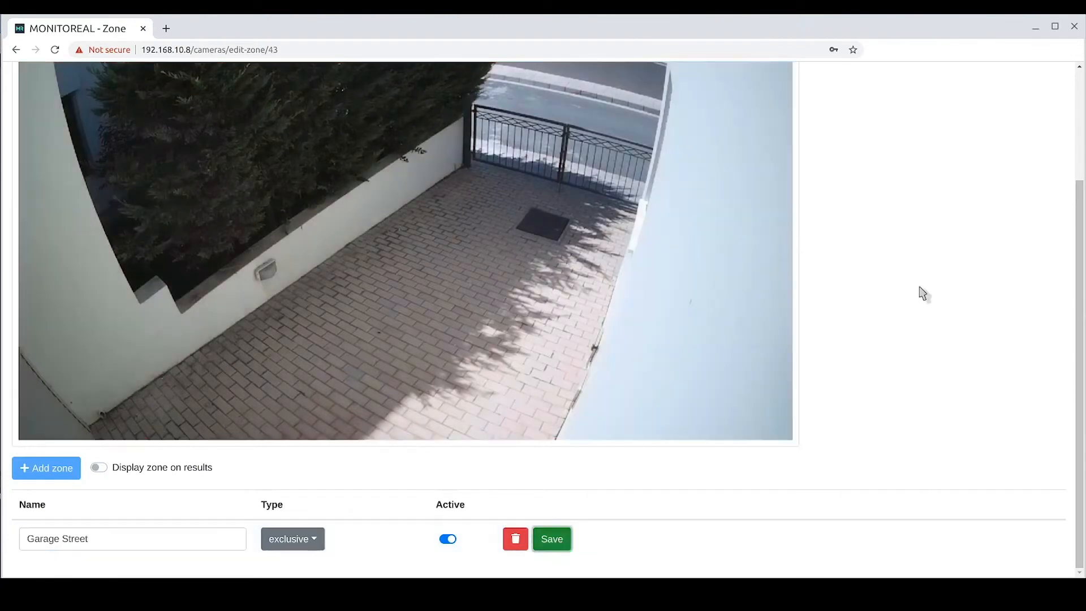
{"action": "left_click", "coordinate": [552, 539]}
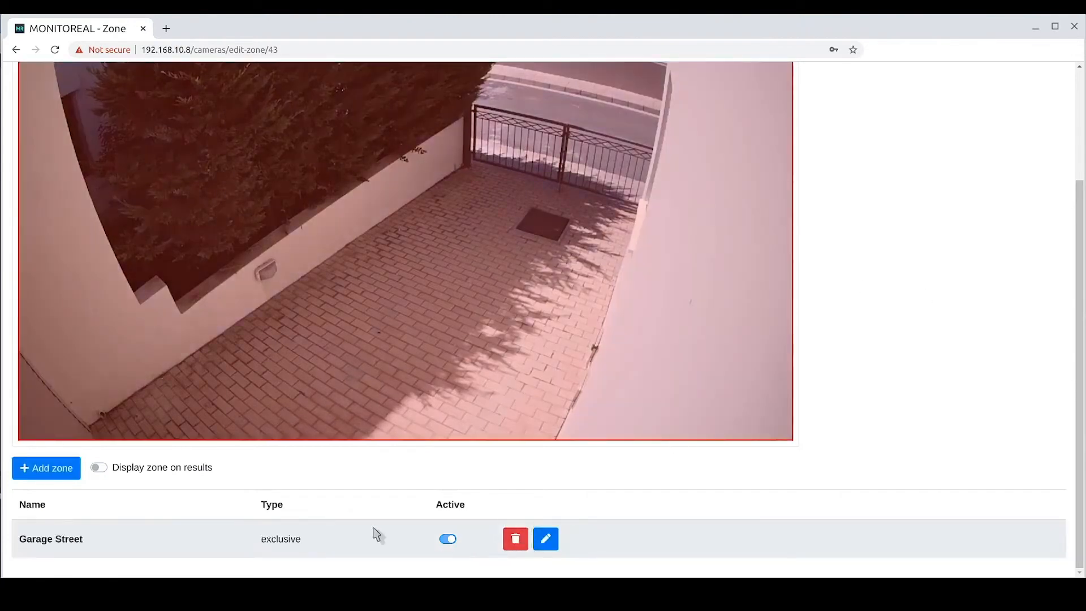
- Edit the Garage Street zone and pull its right-hand points in along the white wall beside the gate
{"action": "left_click", "coordinate": [546, 538]}
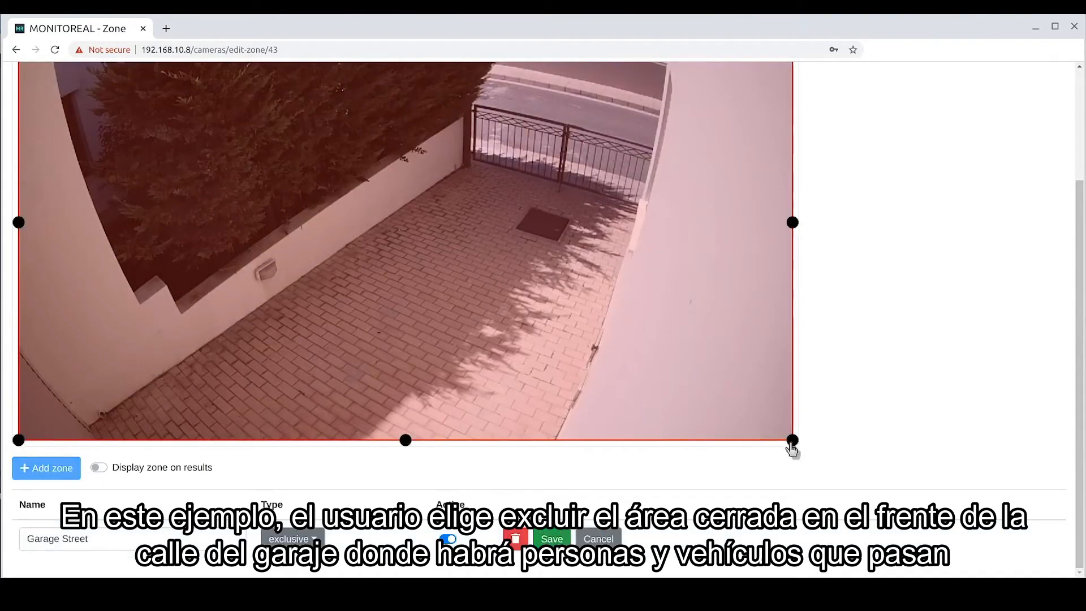
{"action": "left_click_drag", "start_coordinate": [792, 442], "coordinate": [636, 207]}
{"action": "left_click_drag", "start_coordinate": [792, 224], "coordinate": [657, 153]}
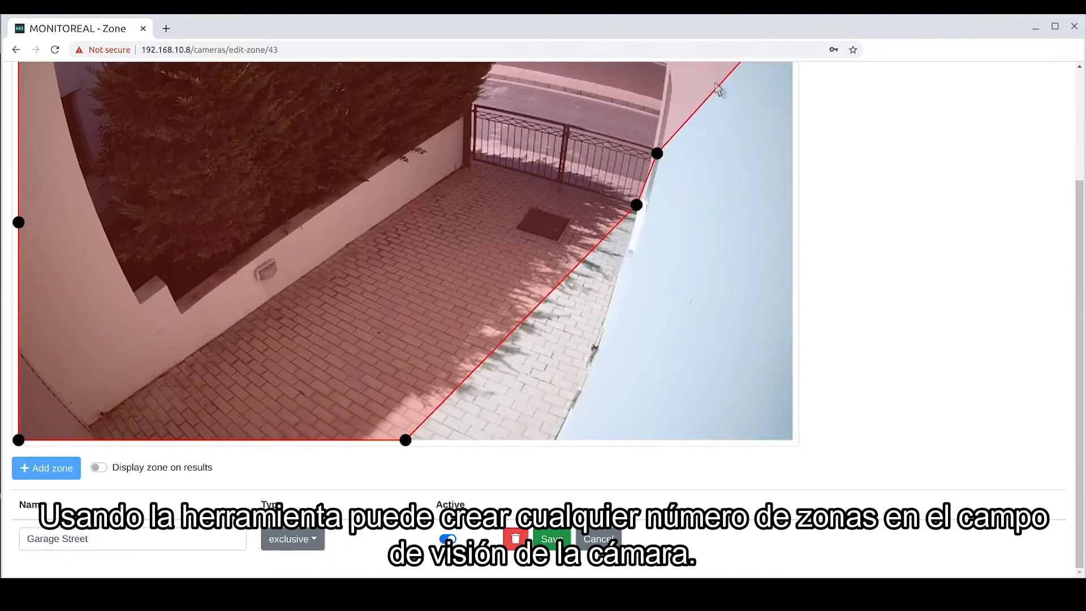
{"action": "scroll", "coordinate": [712, 148], "scroll_direction": "up", "scroll_amount": 2}
{"action": "left_click_drag", "start_coordinate": [792, 112], "coordinate": [669, 113]}
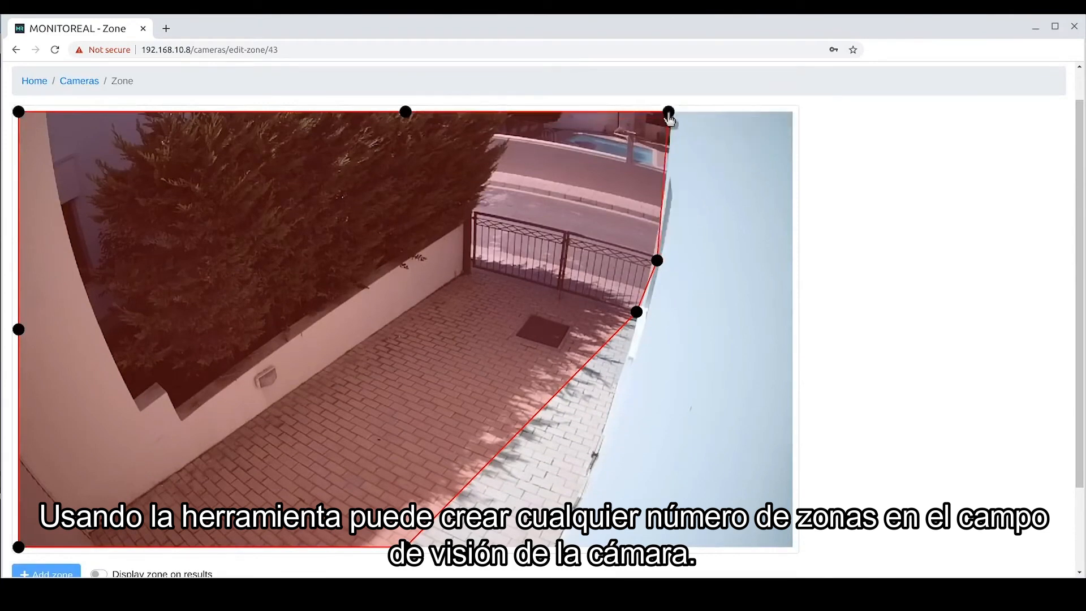
- Pull the Garage Street zone's bottom, left and top-left points inward so it encloses only the street, the gate and its post
{"action": "scroll", "coordinate": [506, 343], "scroll_direction": "down", "scroll_amount": 1}
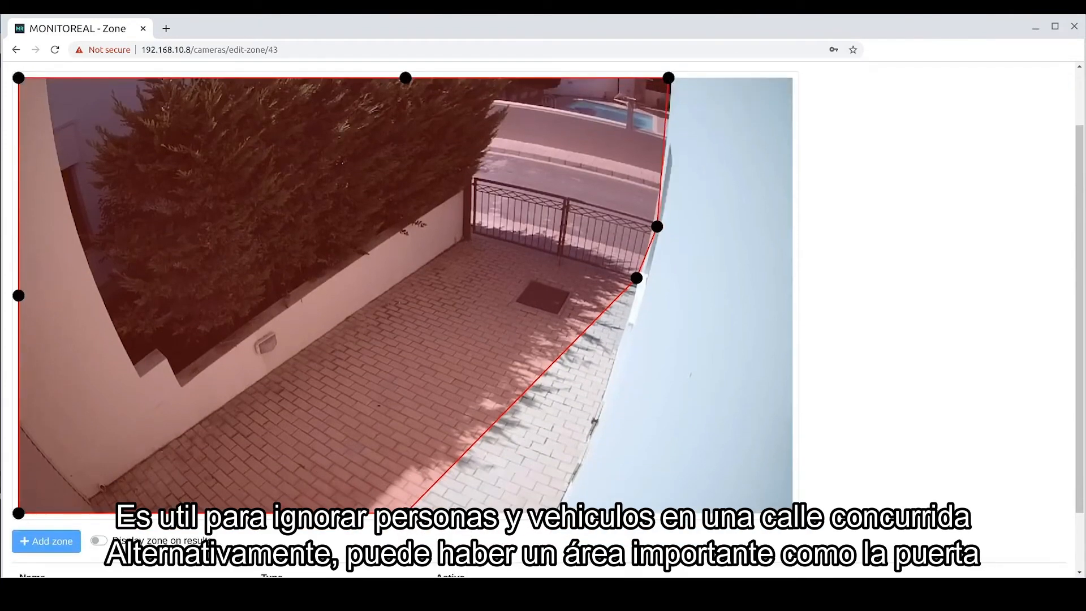
{"action": "left_click_drag", "start_coordinate": [403, 513], "coordinate": [552, 275]}
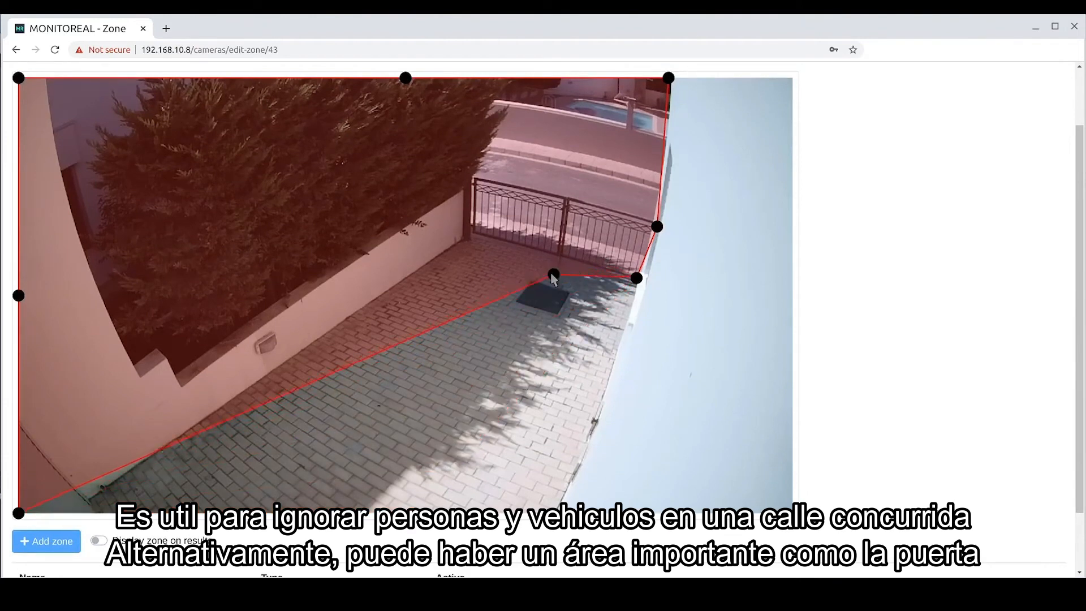
{"action": "left_click_drag", "start_coordinate": [19, 513], "coordinate": [454, 251]}
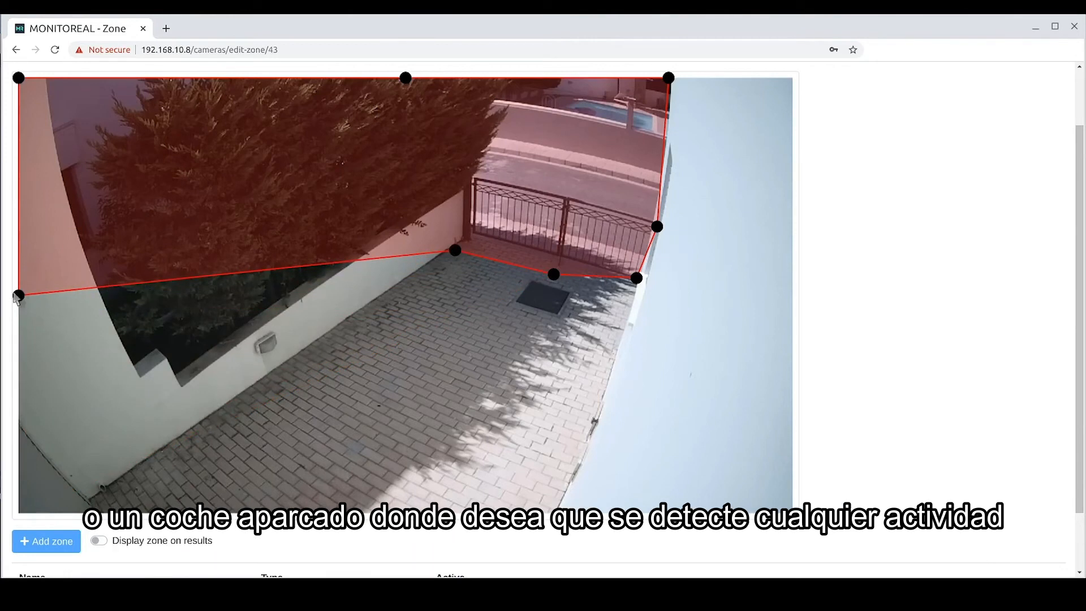
{"action": "left_click_drag", "start_coordinate": [19, 297], "coordinate": [157, 401]}
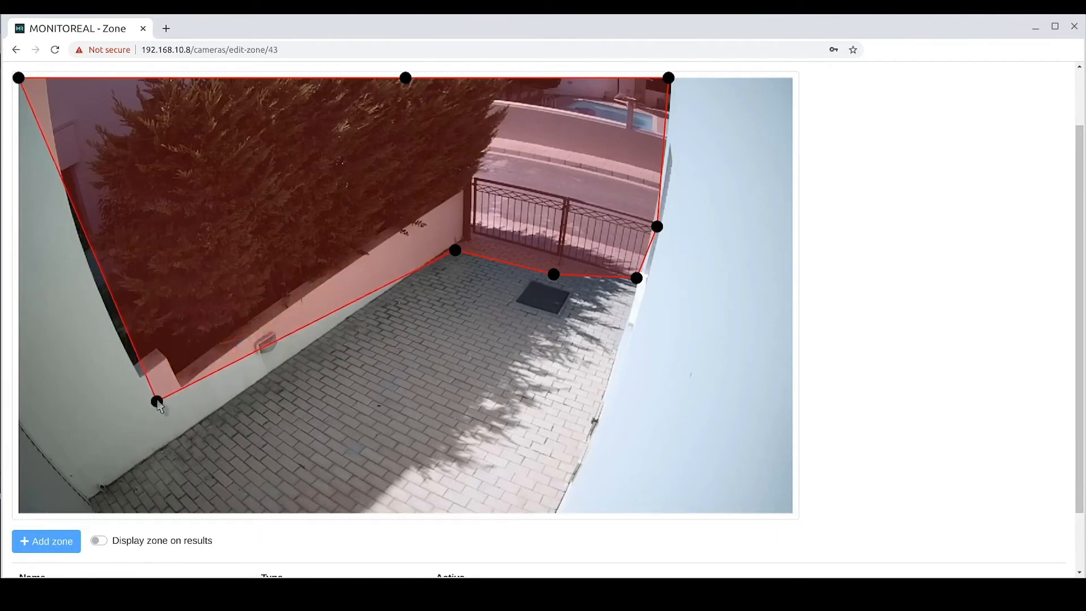
{"action": "left_click_drag", "start_coordinate": [19, 78], "coordinate": [440, 189]}
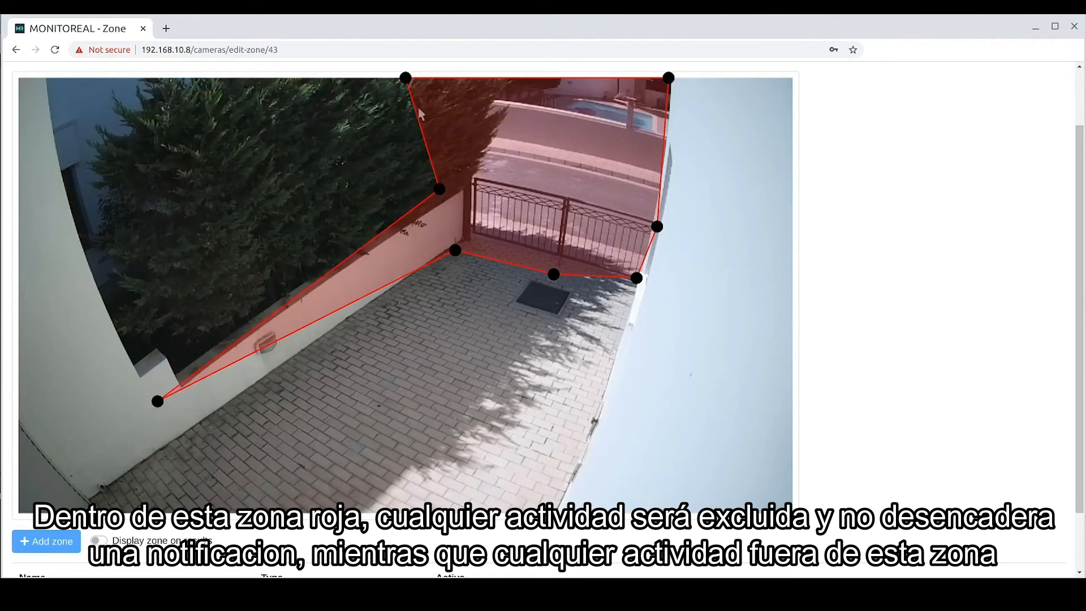
{"action": "left_click_drag", "start_coordinate": [407, 82], "coordinate": [485, 79]}
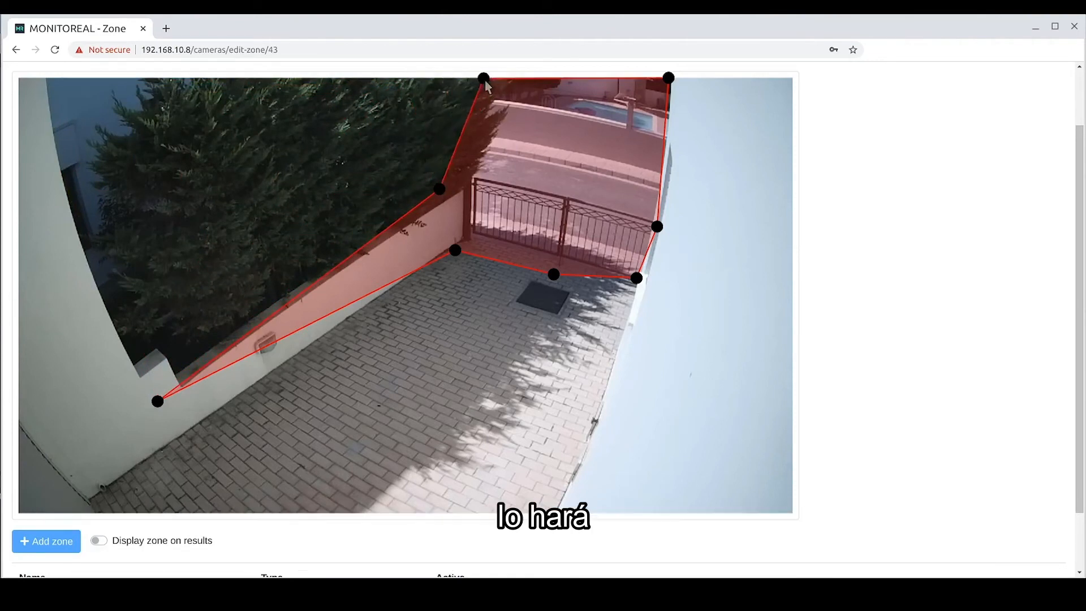
{"action": "left_click_drag", "start_coordinate": [158, 401], "coordinate": [441, 231]}
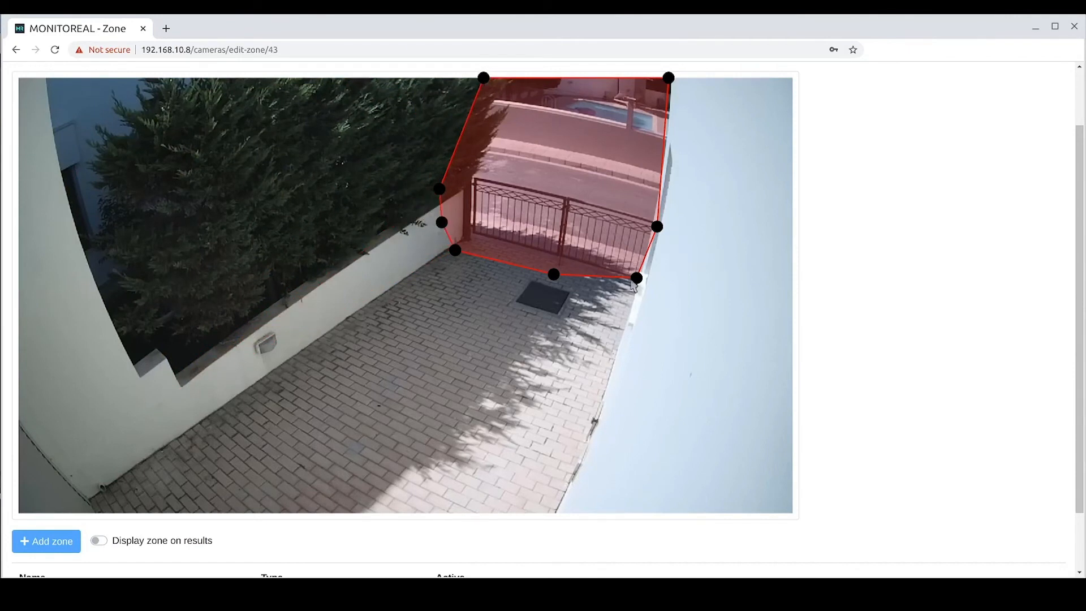
- Fine-tune the zone's lower points along the gate's base and save the zone with its display on results turned on
{"action": "left_click_drag", "start_coordinate": [635, 281], "coordinate": [636, 294]}
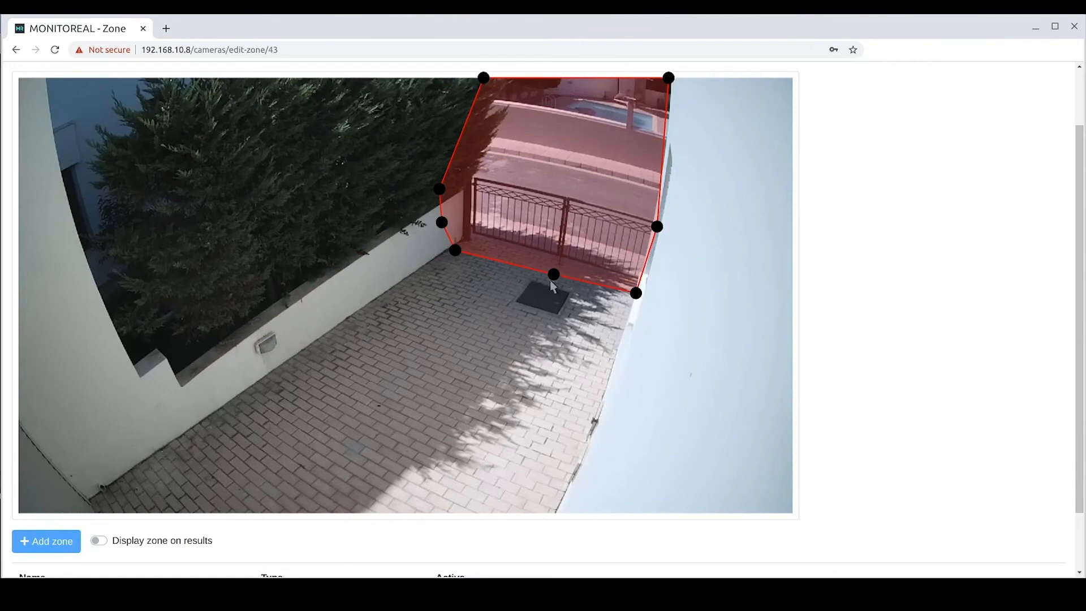
{"action": "left_click_drag", "start_coordinate": [457, 254], "coordinate": [452, 249]}
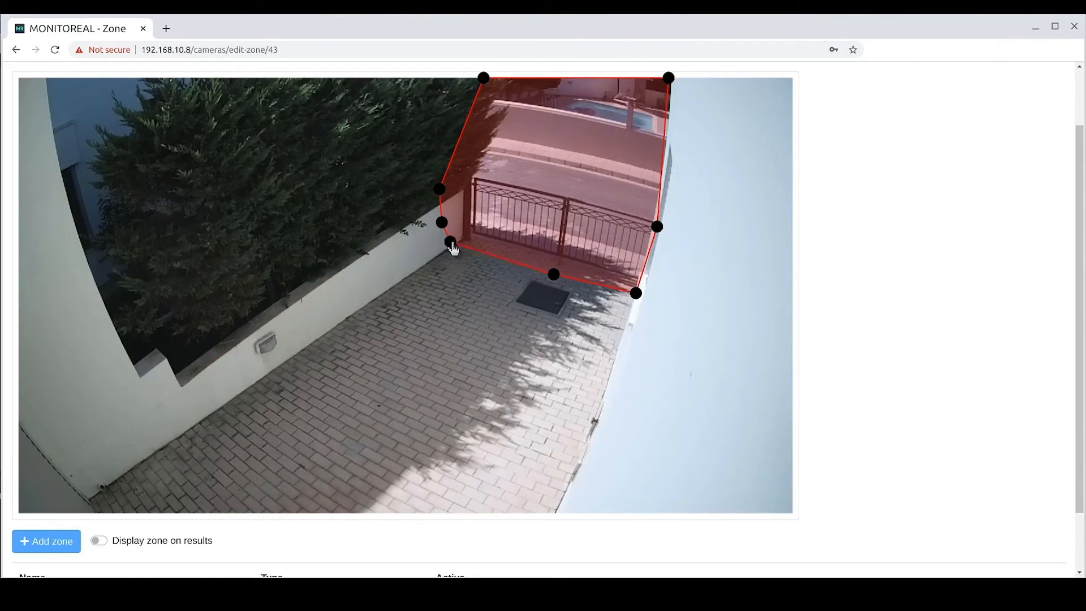
{"action": "left_click_drag", "start_coordinate": [555, 277], "coordinate": [552, 275]}
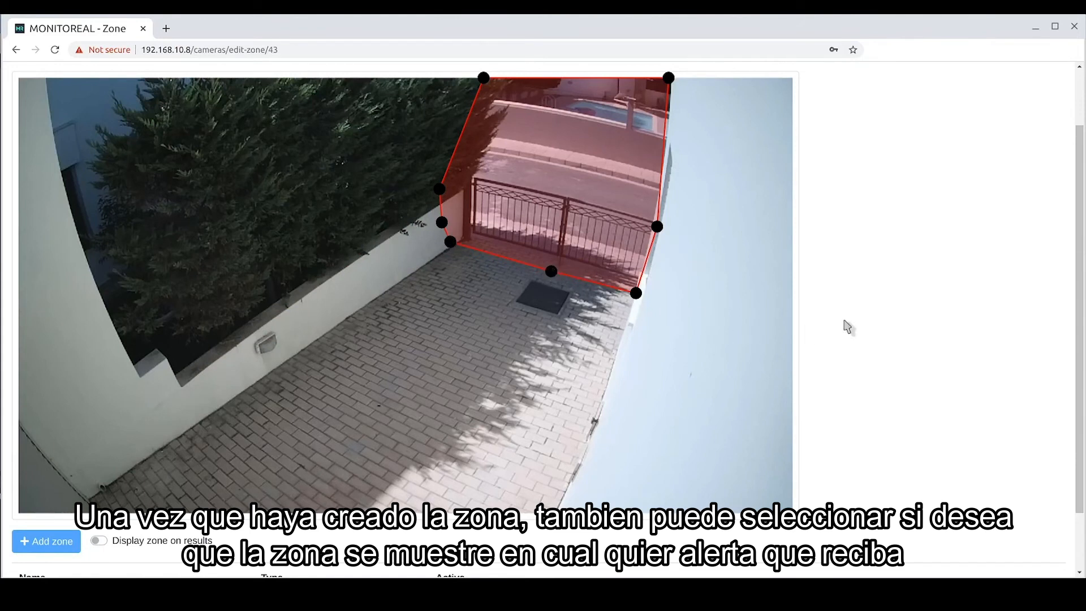
{"action": "scroll", "coordinate": [854, 325], "scroll_direction": "down", "scroll_amount": 3}
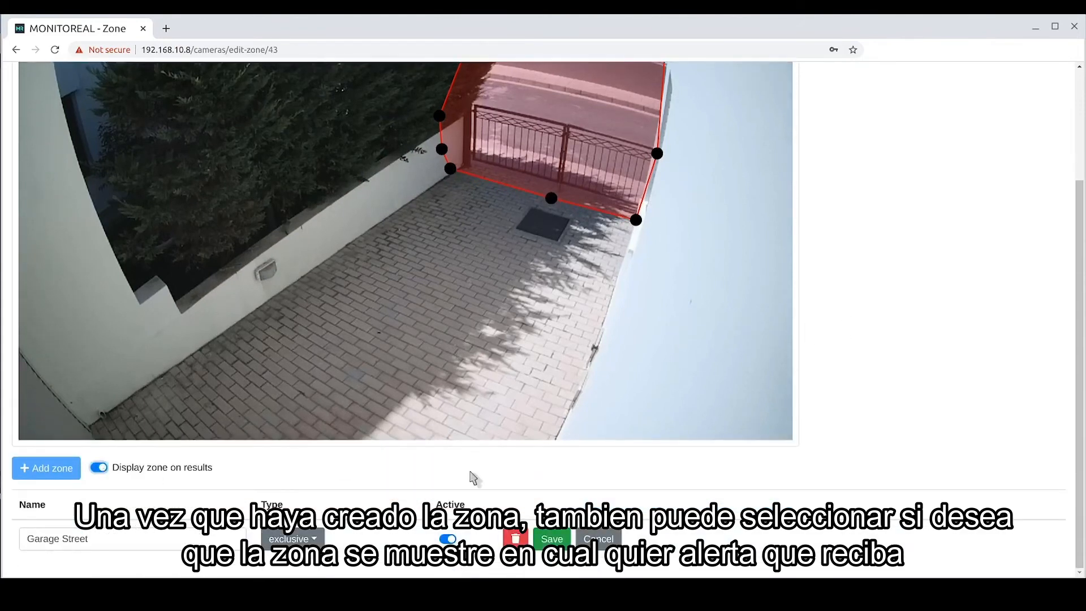
{"action": "left_click", "coordinate": [553, 540]}
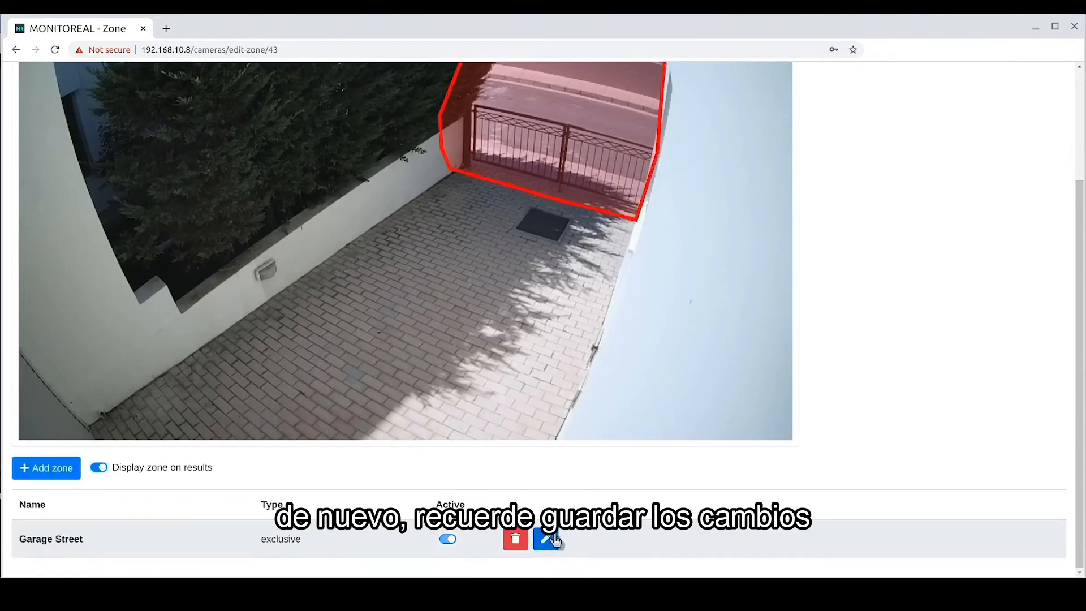
- Return to the camera list, add "Front Gate" before the name of the camera at 192.168.10.1 and save
{"action": "scroll", "coordinate": [897, 255], "scroll_direction": "up", "scroll_amount": 5}
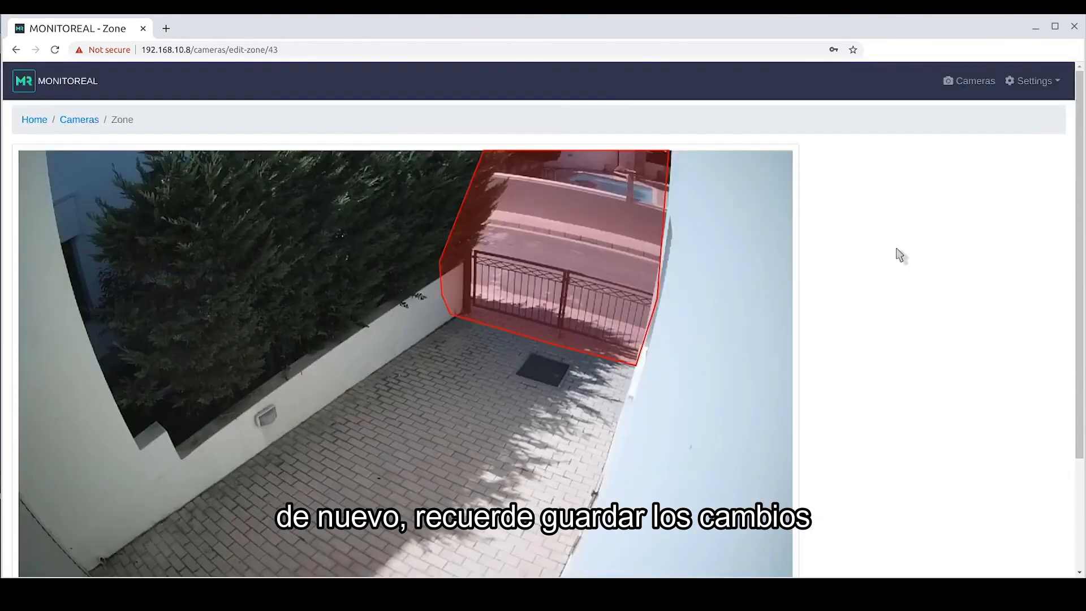
{"action": "left_click", "coordinate": [969, 87]}
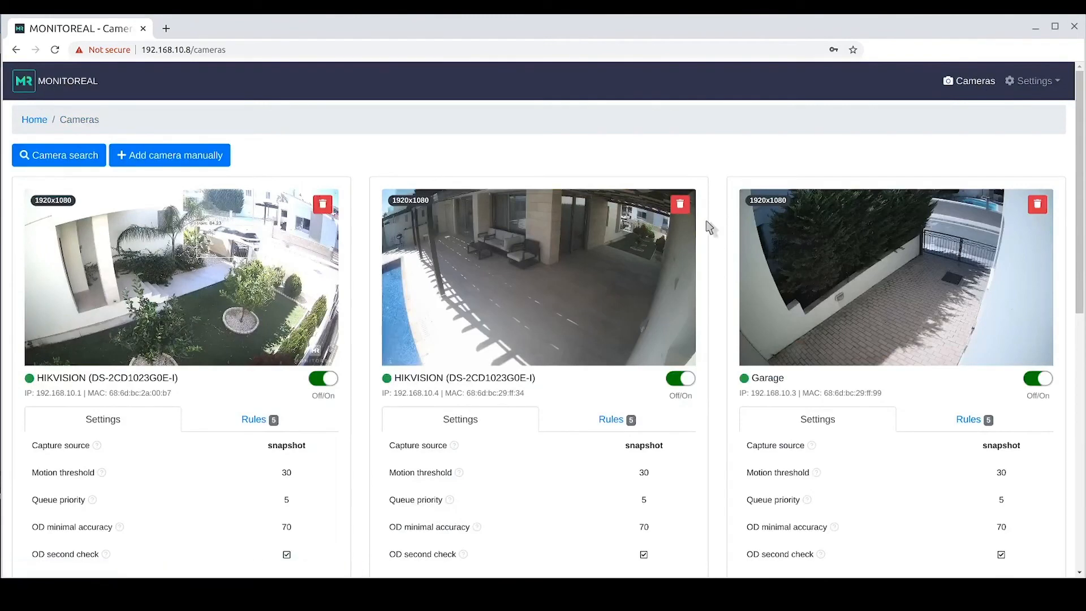
{"action": "scroll", "coordinate": [710, 227], "scroll_direction": "down", "scroll_amount": 3}
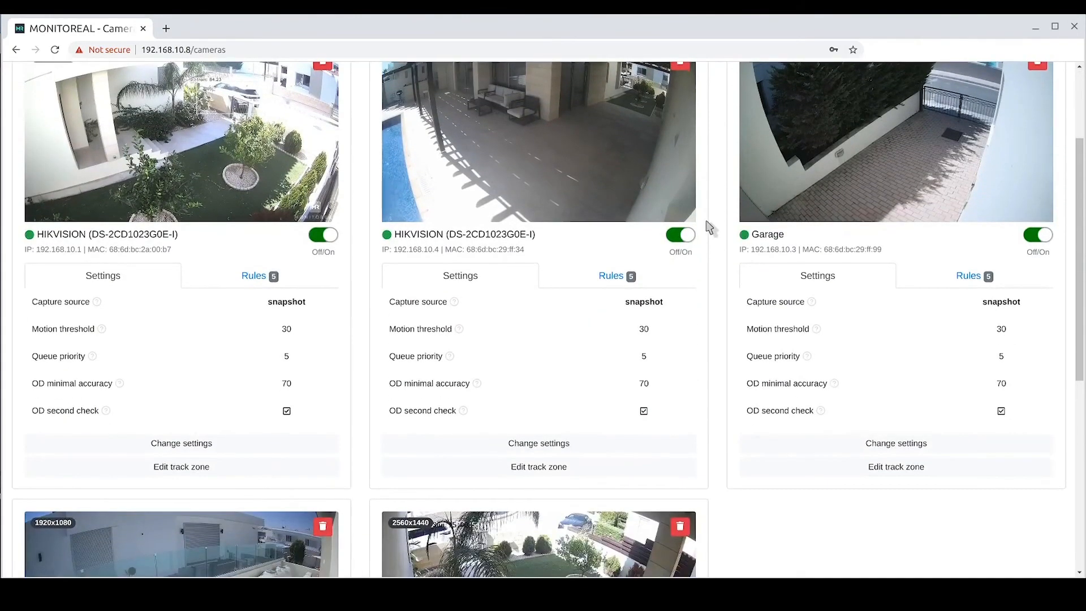
{"action": "left_click", "coordinate": [215, 444]}
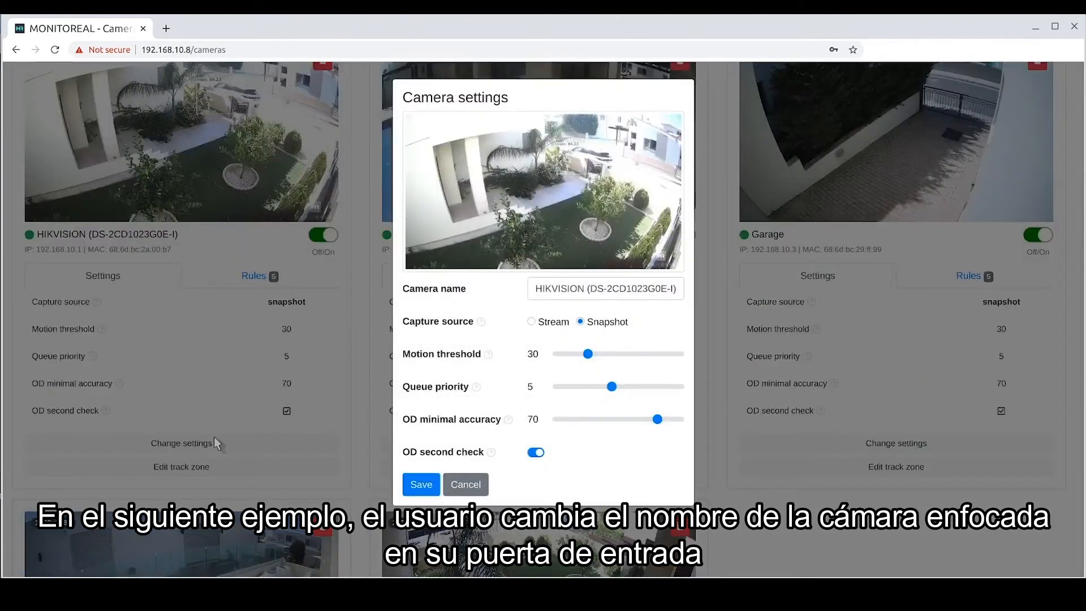
{"action": "left_click", "coordinate": [536, 292]}
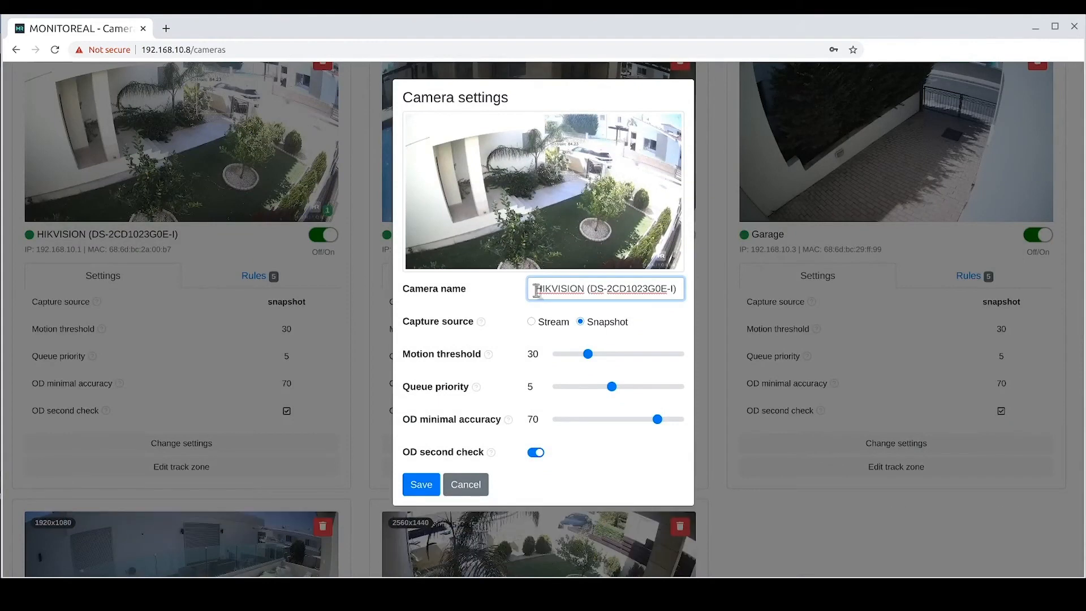
{"action": "type", "text": "Front "}
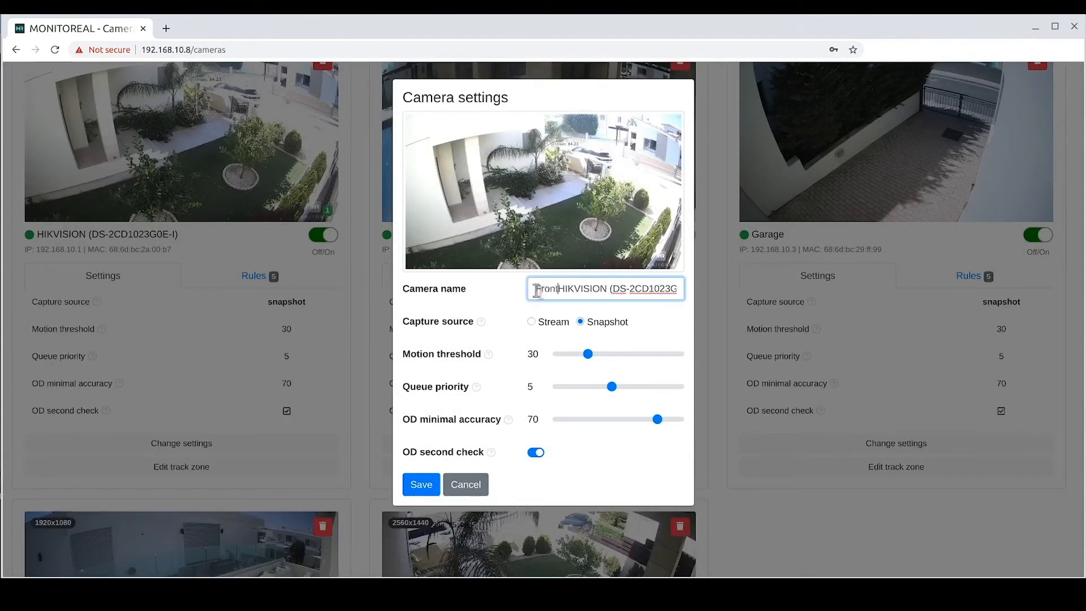
{"action": "type", "text": "Gate"}
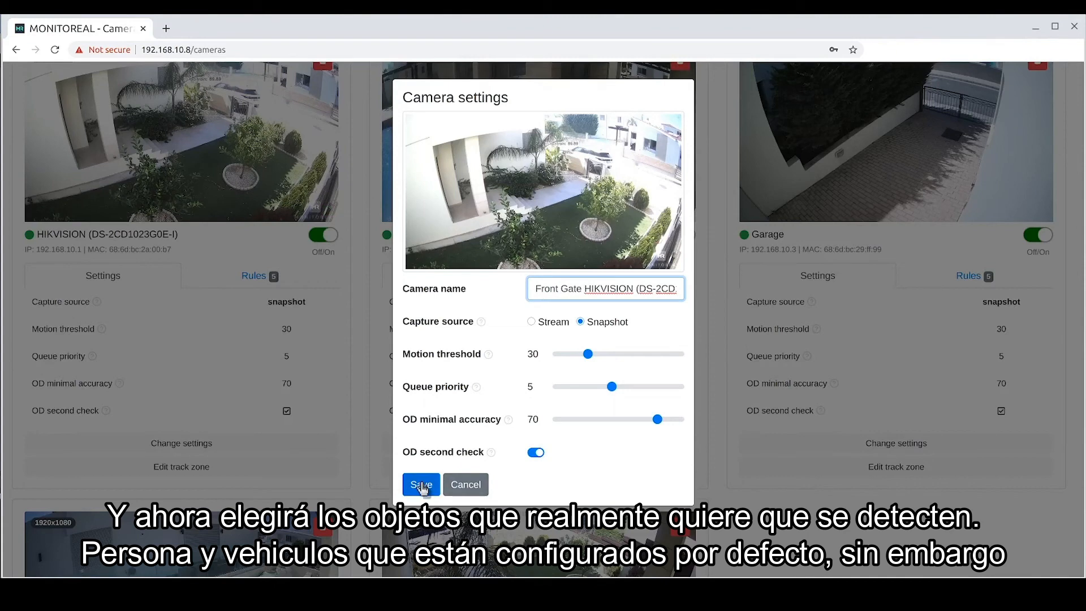
{"action": "left_click", "coordinate": [421, 486]}
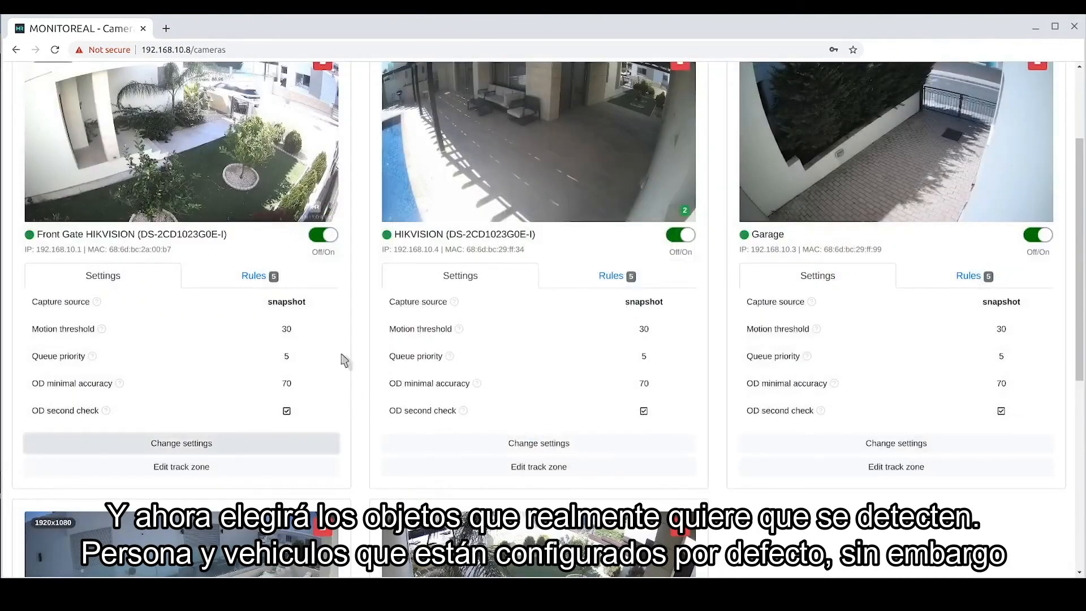
- Start a new detection rule for the Front Gate camera with Dog as its object
{"action": "left_click", "coordinate": [234, 274]}
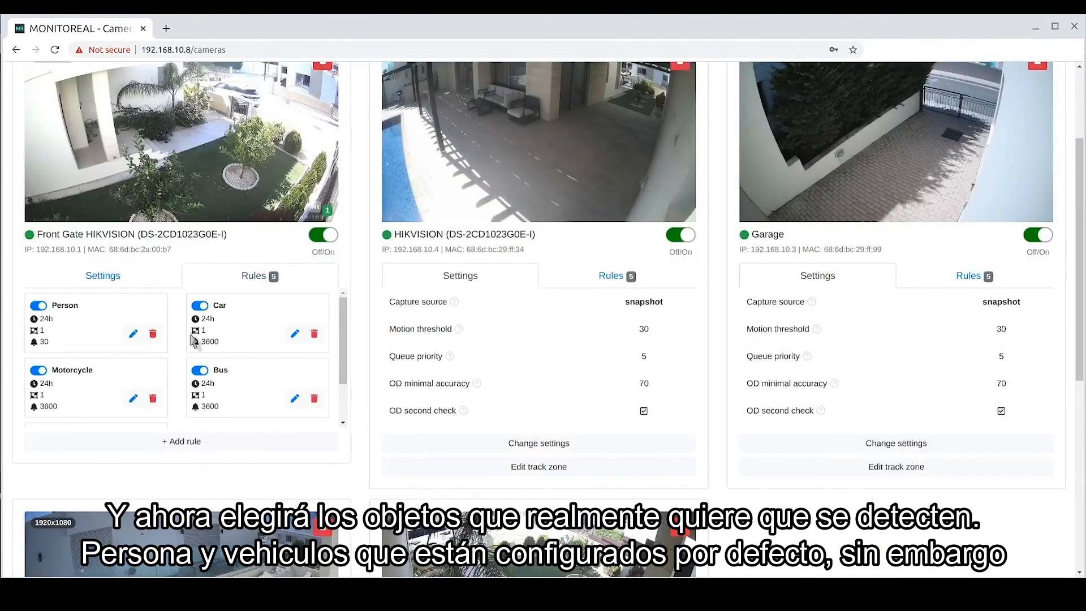
{"action": "scroll", "coordinate": [194, 341], "scroll_direction": "down", "scroll_amount": 1}
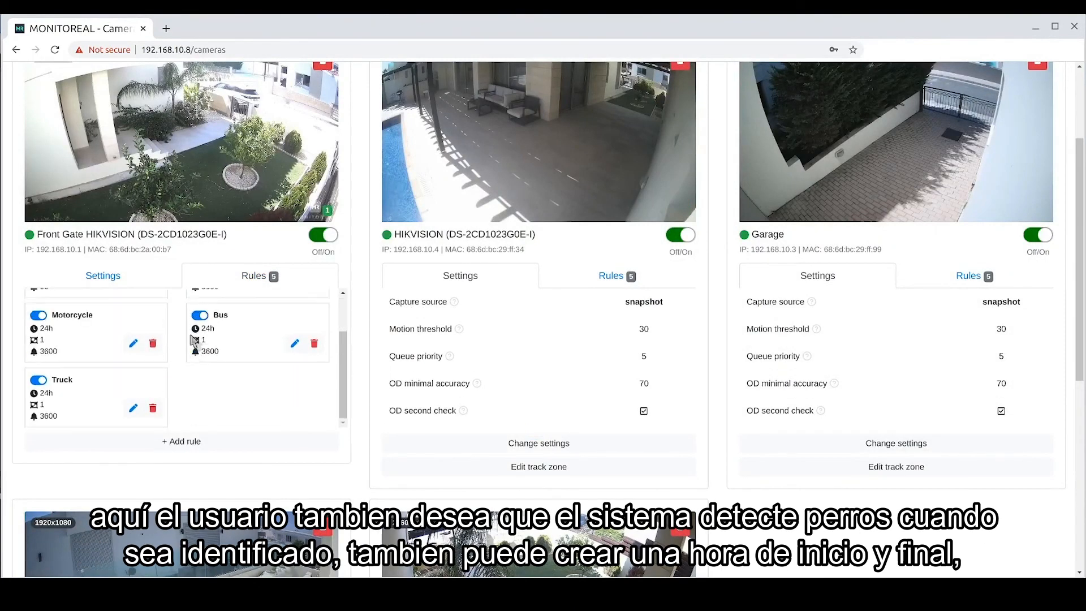
{"action": "left_click", "coordinate": [194, 441]}
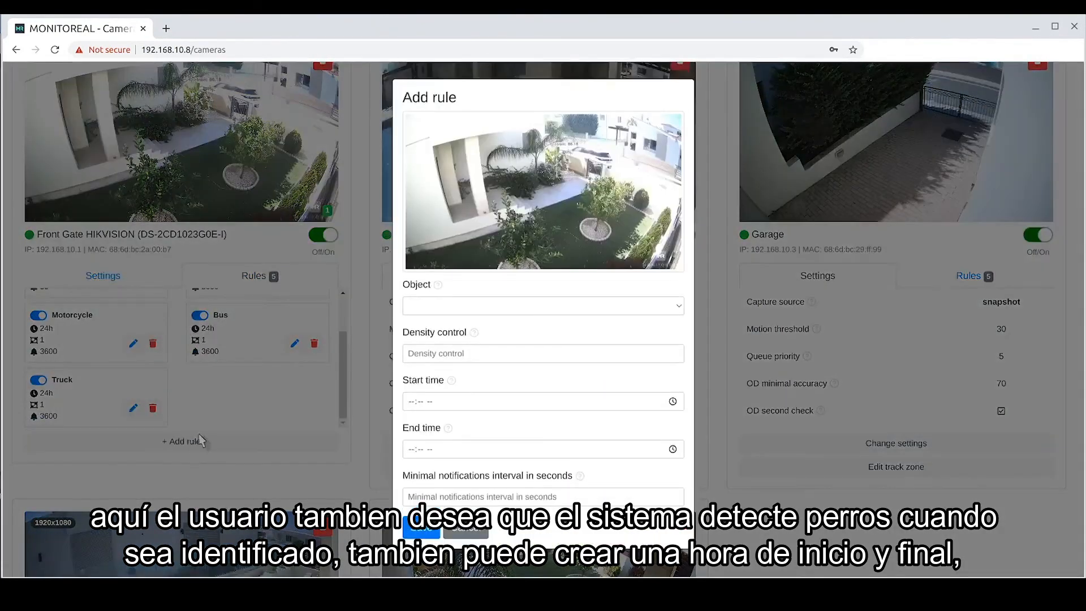
{"action": "left_click", "coordinate": [681, 306]}
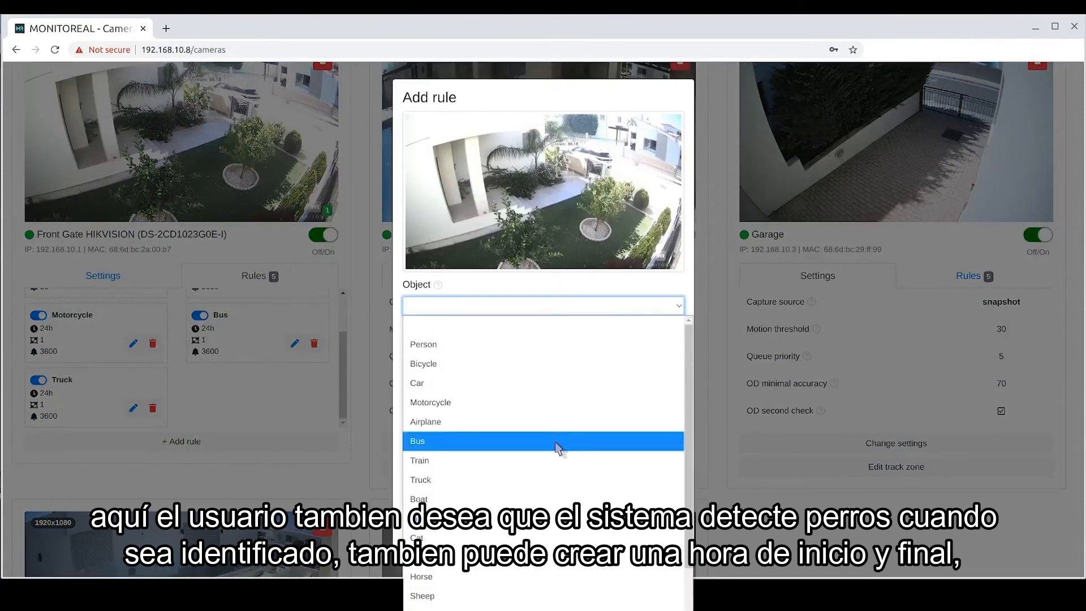
{"action": "scroll", "coordinate": [557, 447], "scroll_direction": "down", "scroll_amount": 1}
{"action": "left_click", "coordinate": [512, 501]}
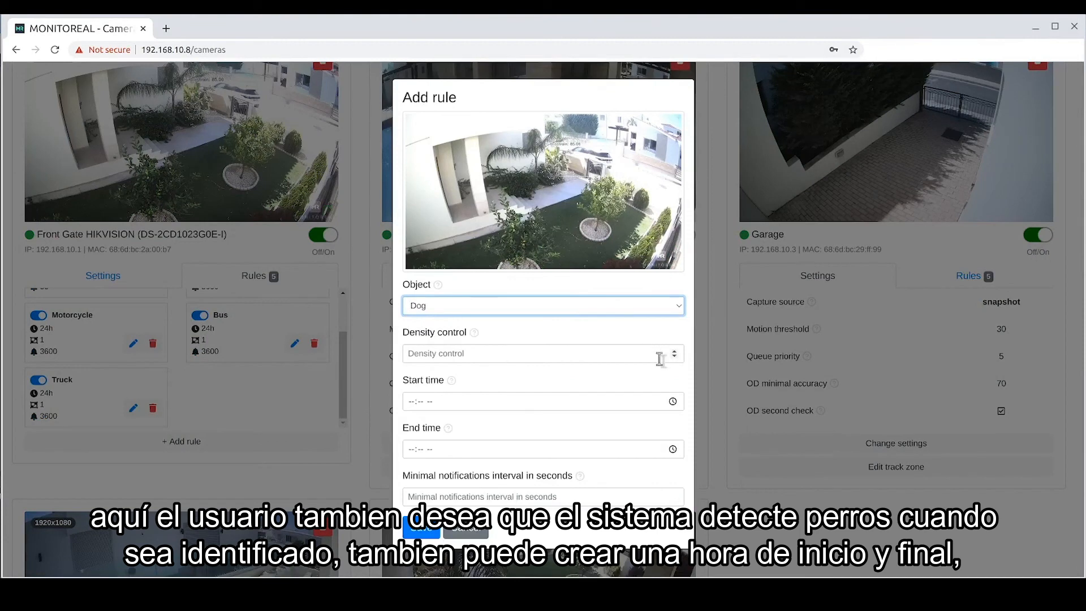
- Set the Dog rule's density control to 1 and minimal notifications interval to 35 seconds, and save the rule
{"action": "left_click", "coordinate": [675, 350]}
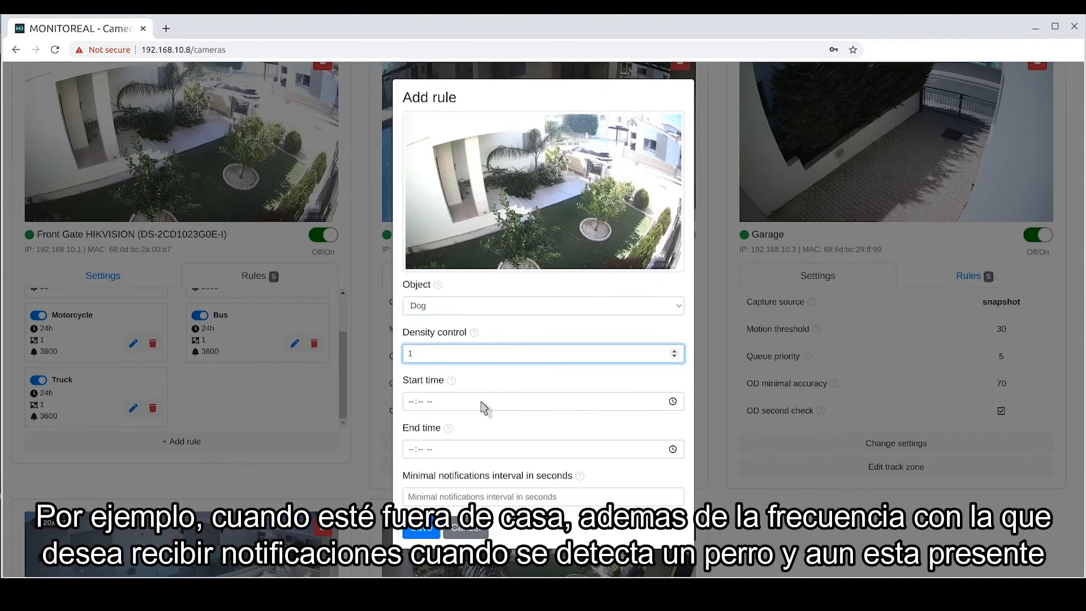
{"action": "left_click", "coordinate": [521, 497]}
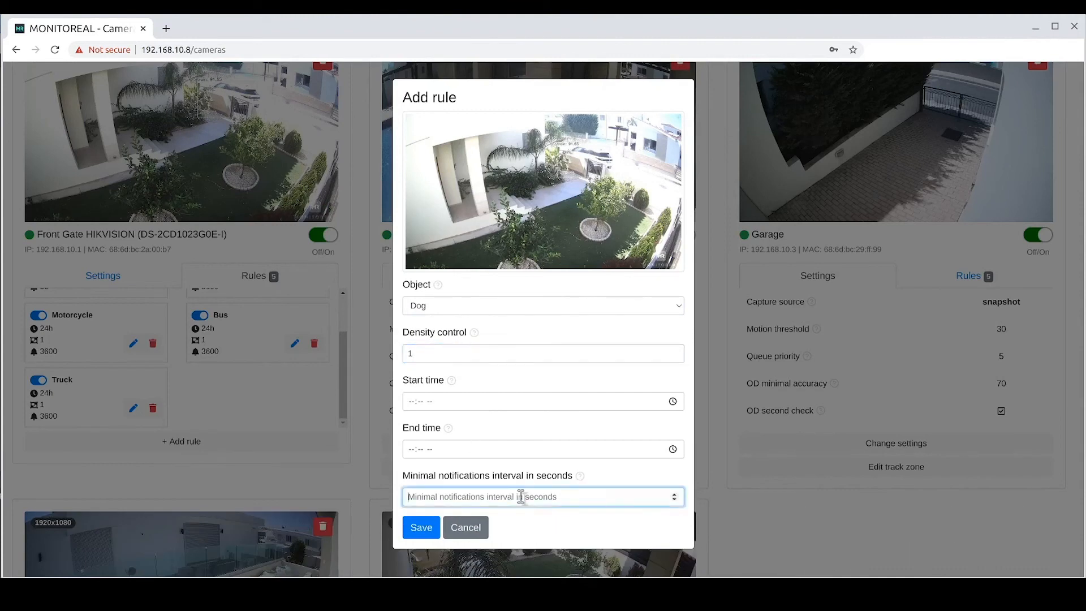
{"action": "type", "text": "35"}
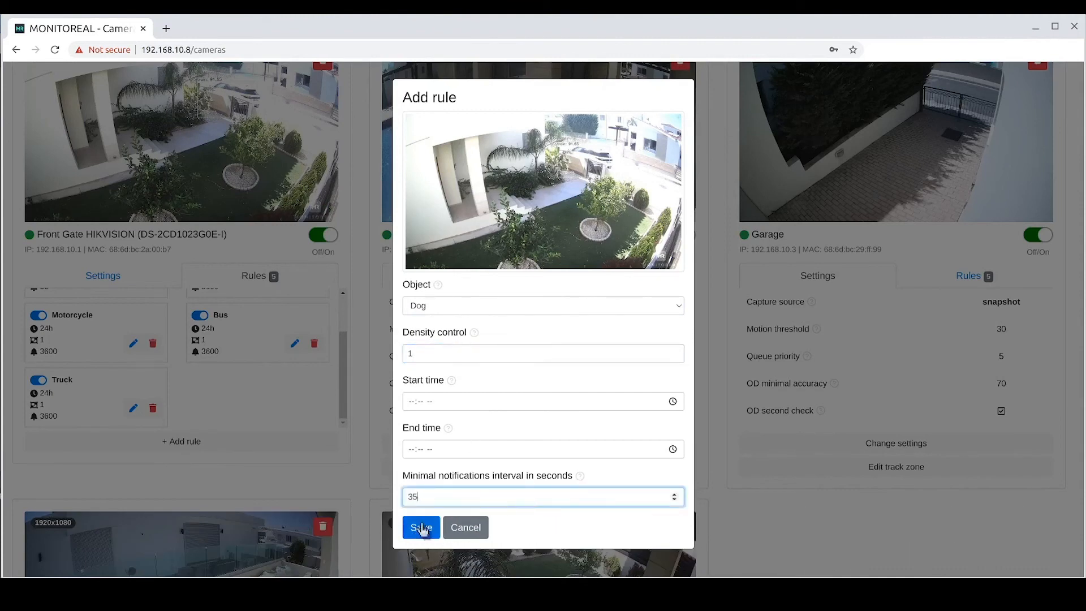
{"action": "left_click", "coordinate": [421, 528]}
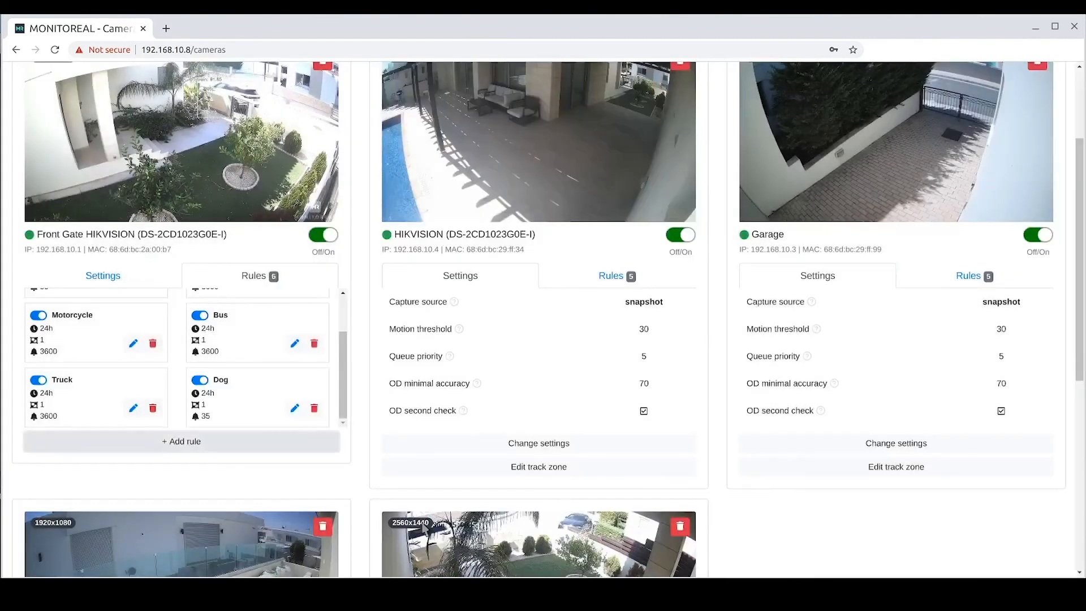
- Show the Front Gate camera's settings again and check every camera in the list for its connection and on/off status
{"action": "left_click", "coordinate": [142, 282]}
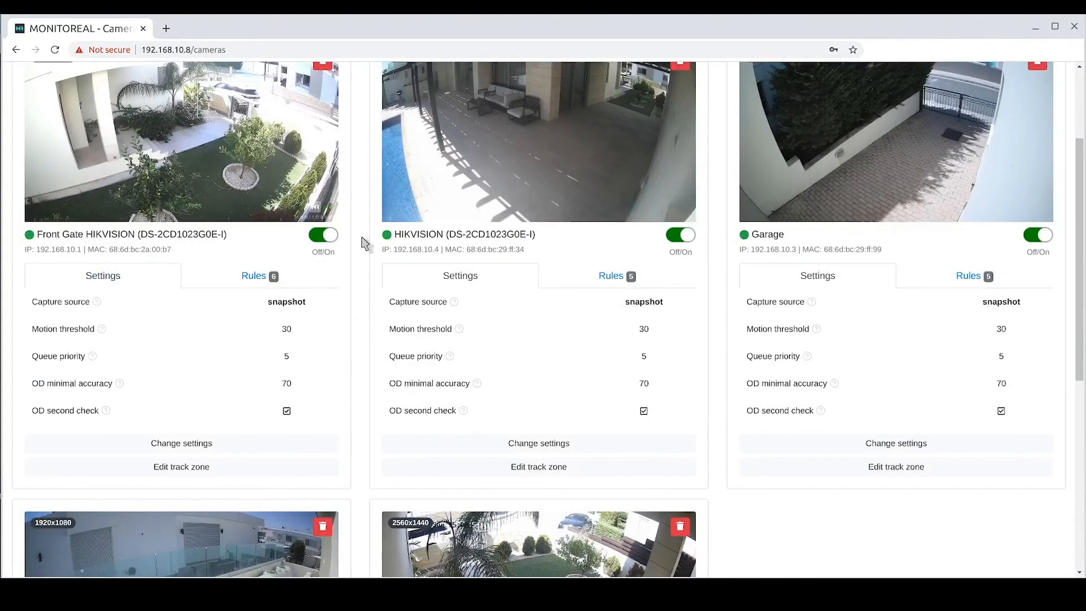
{"action": "scroll", "coordinate": [365, 243], "scroll_direction": "up", "scroll_amount": 3}
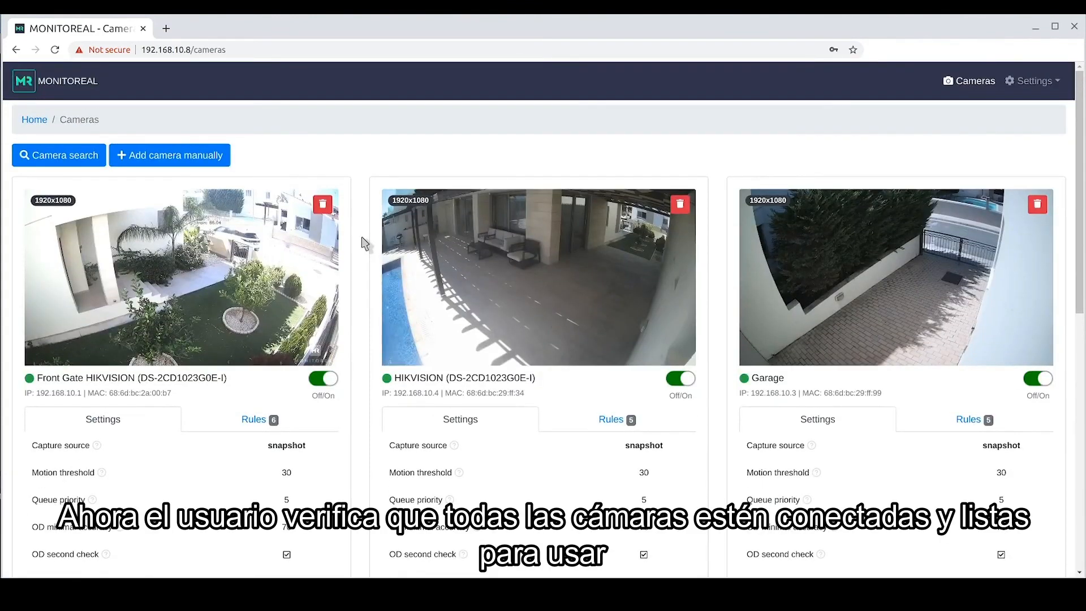
{"action": "scroll", "coordinate": [365, 243], "scroll_direction": "down", "scroll_amount": 6}
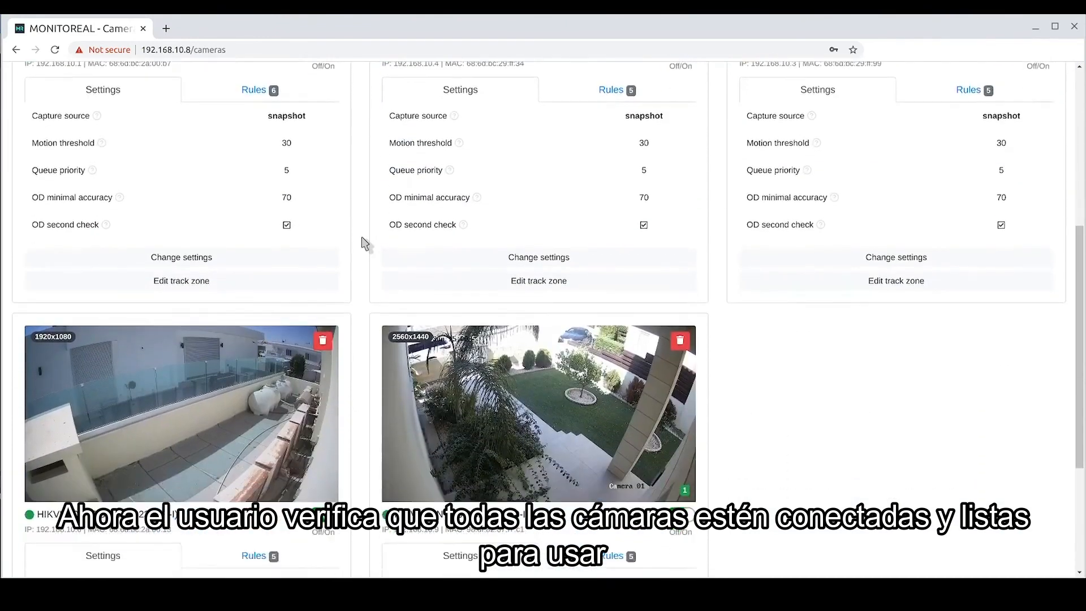
{"action": "scroll", "coordinate": [365, 243], "scroll_direction": "down", "scroll_amount": 3}
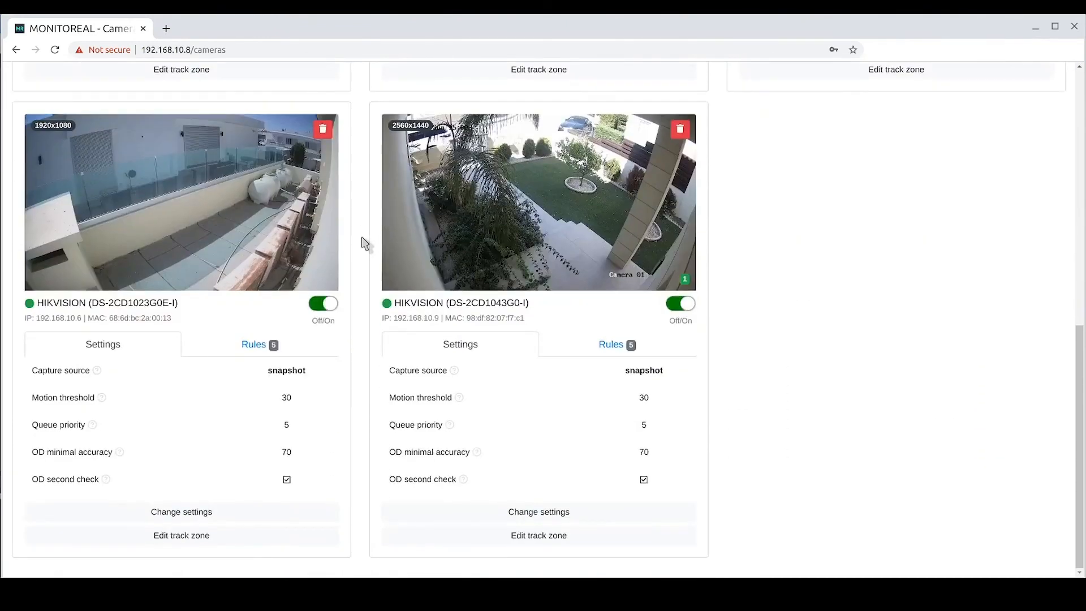
{"action": "scroll", "coordinate": [365, 243], "scroll_direction": "up", "scroll_amount": 9}
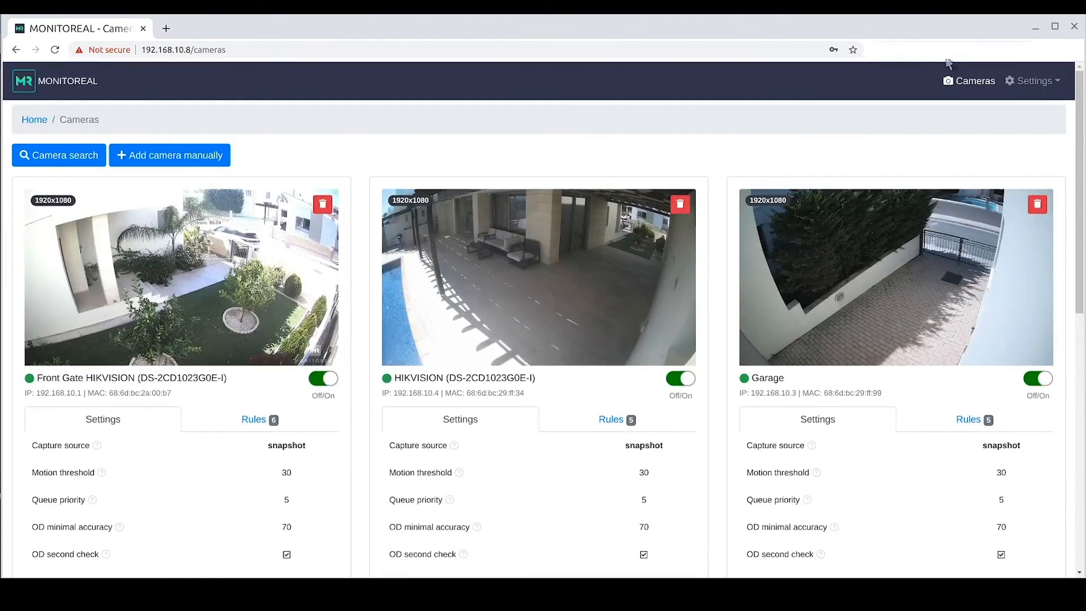
- Review the device's Ethernet and WiFi network settings and return to the camera list
{"action": "left_click", "coordinate": [1035, 85]}
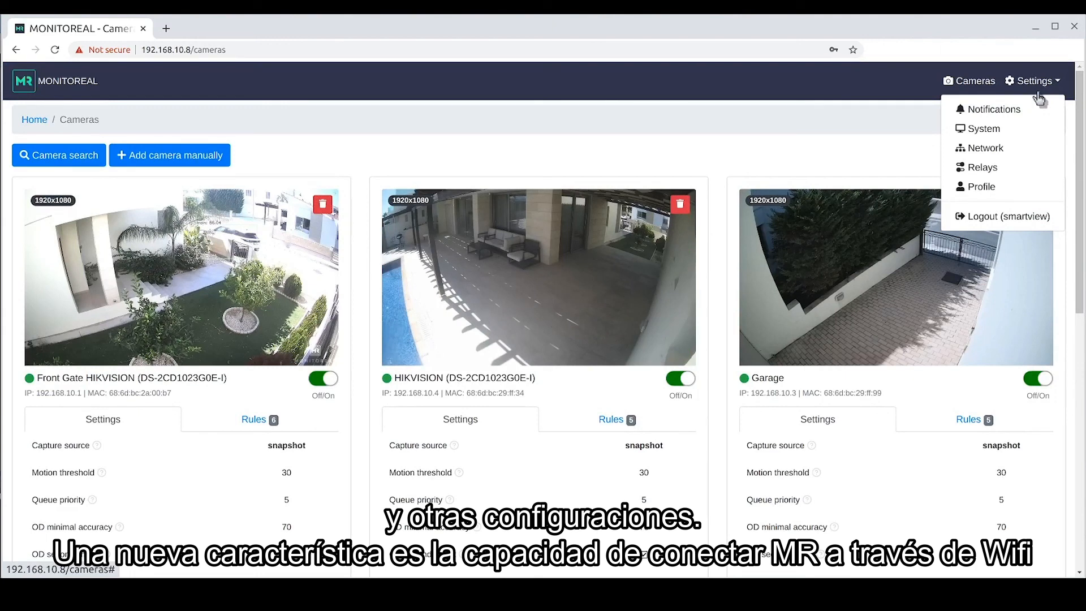
{"action": "left_click", "coordinate": [1004, 150]}
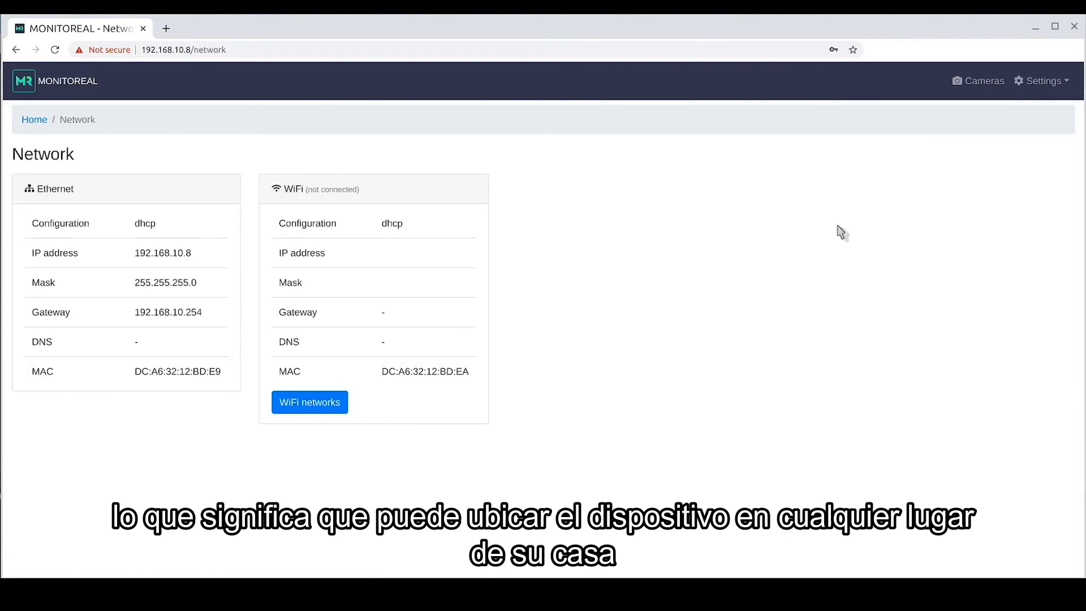
{"action": "left_click", "coordinate": [1059, 82]}
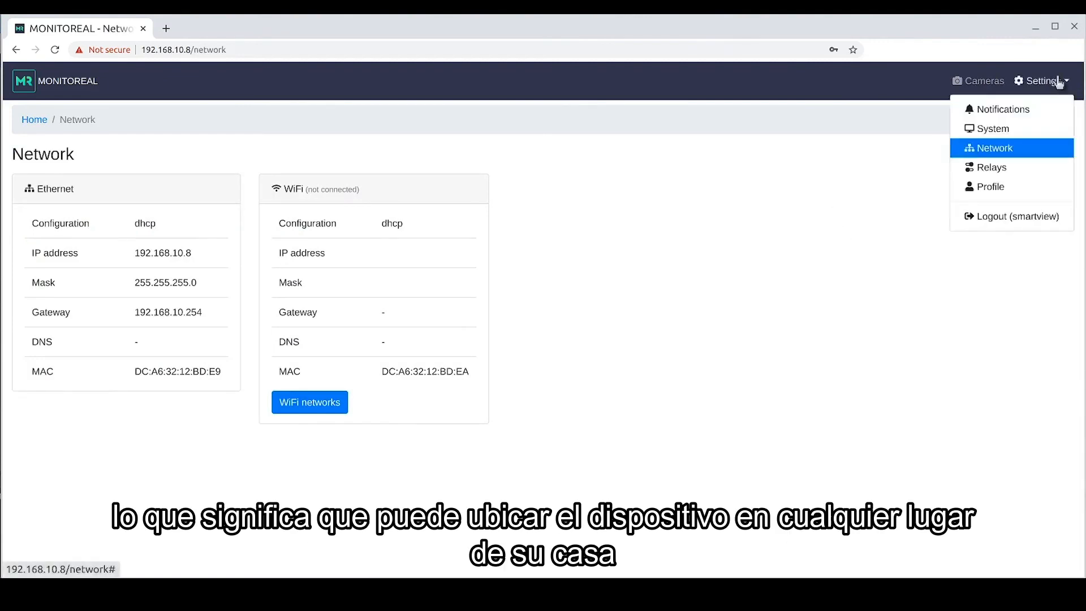
{"action": "left_click", "coordinate": [987, 81]}
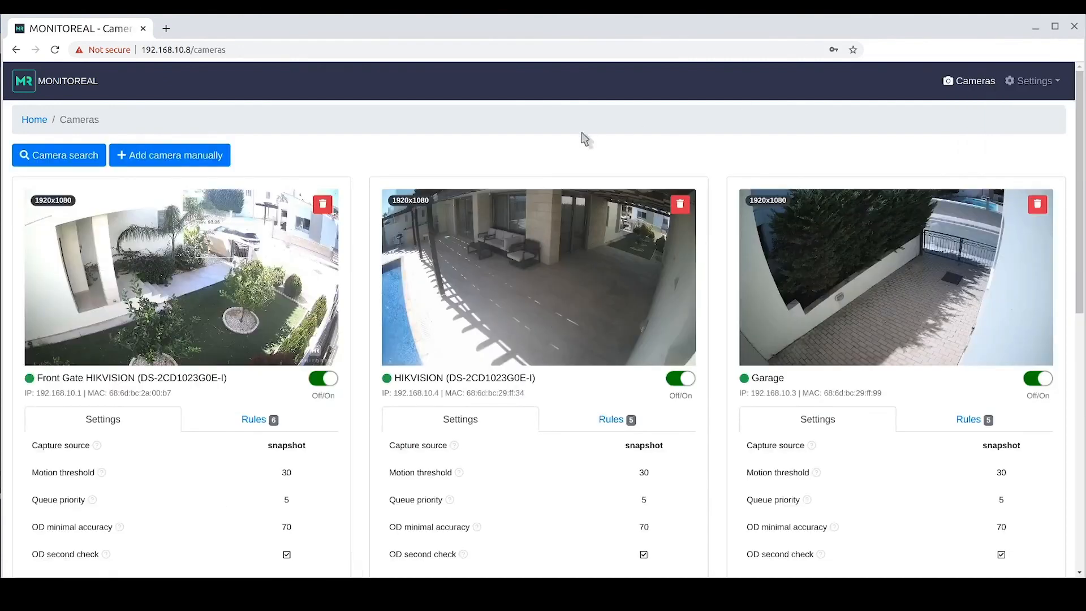